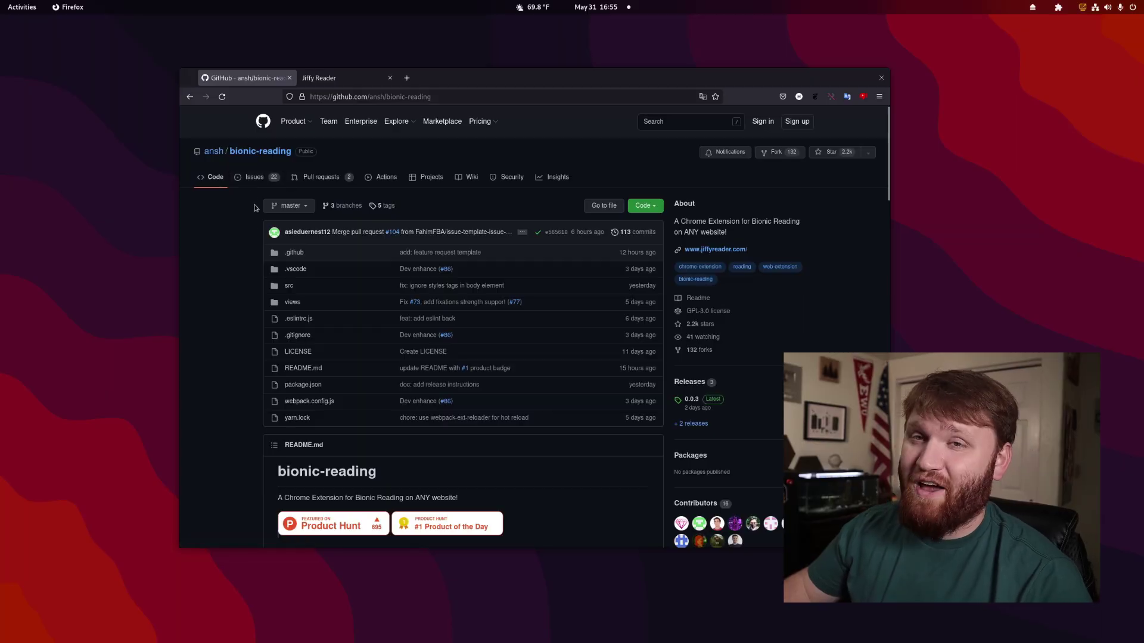
# - Scroll the README and highlight the sentence about focusing on initial letters
pyautogui.scroll(-3, 251, 268)
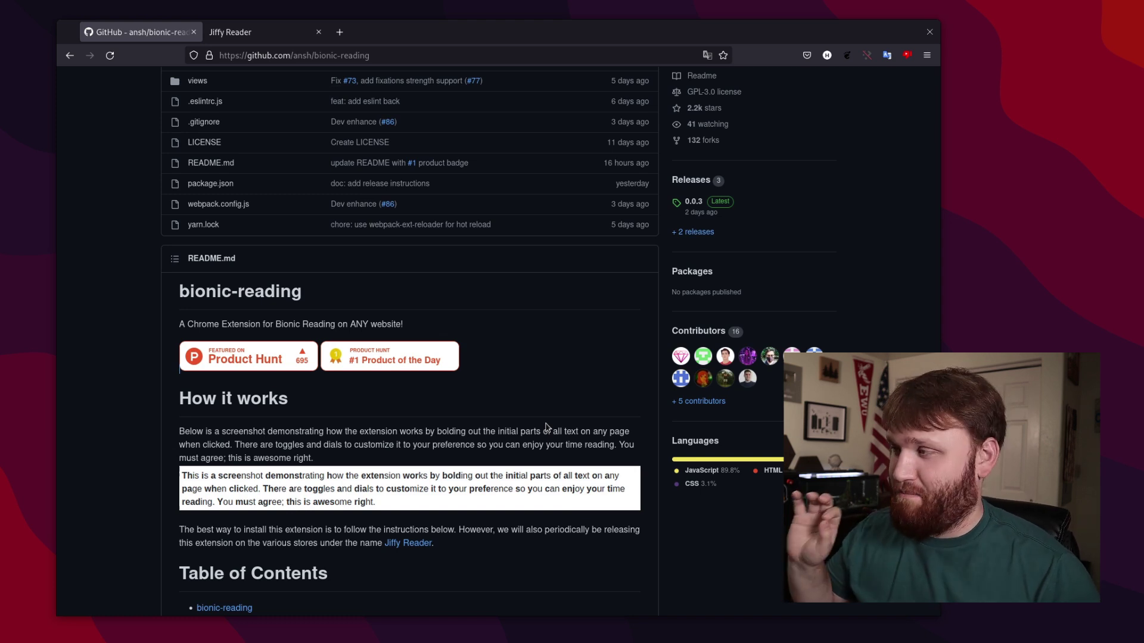
pyautogui.scroll(-2, 539, 433)
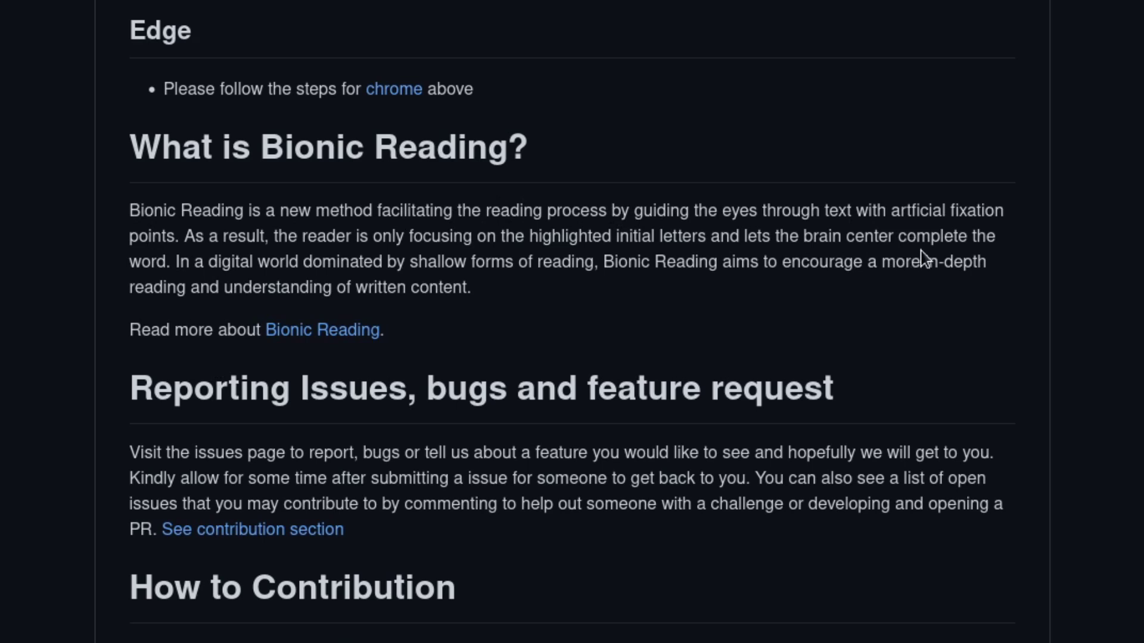
pyautogui.moveTo(184, 236); pyautogui.dragTo(647, 236)
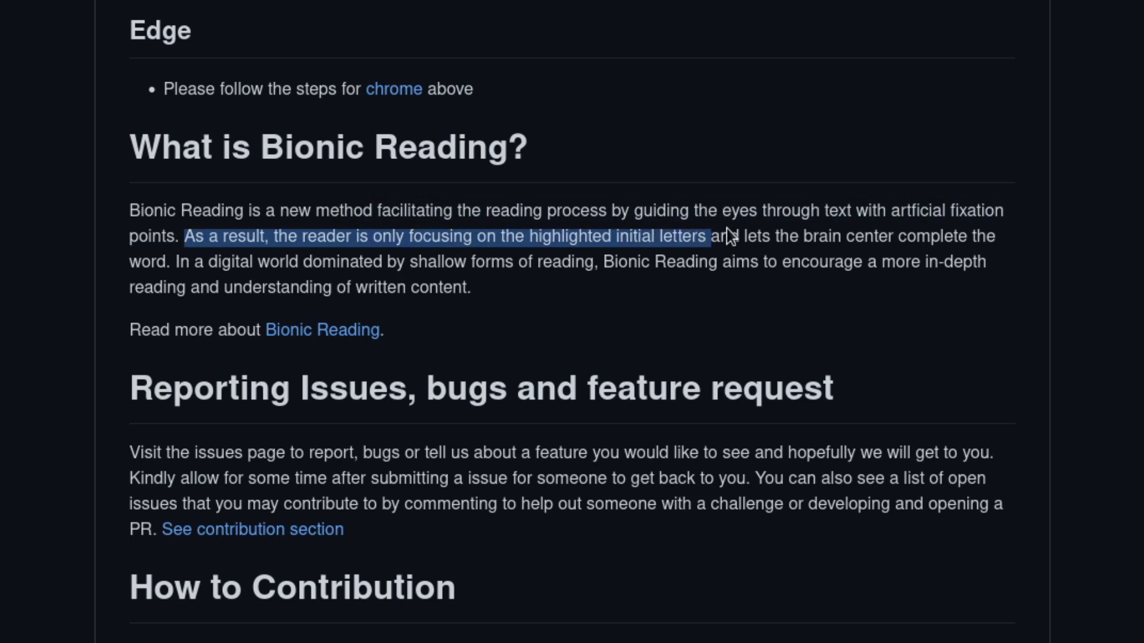
pyautogui.moveTo(813, 236); pyautogui.dragTo(1007, 243)
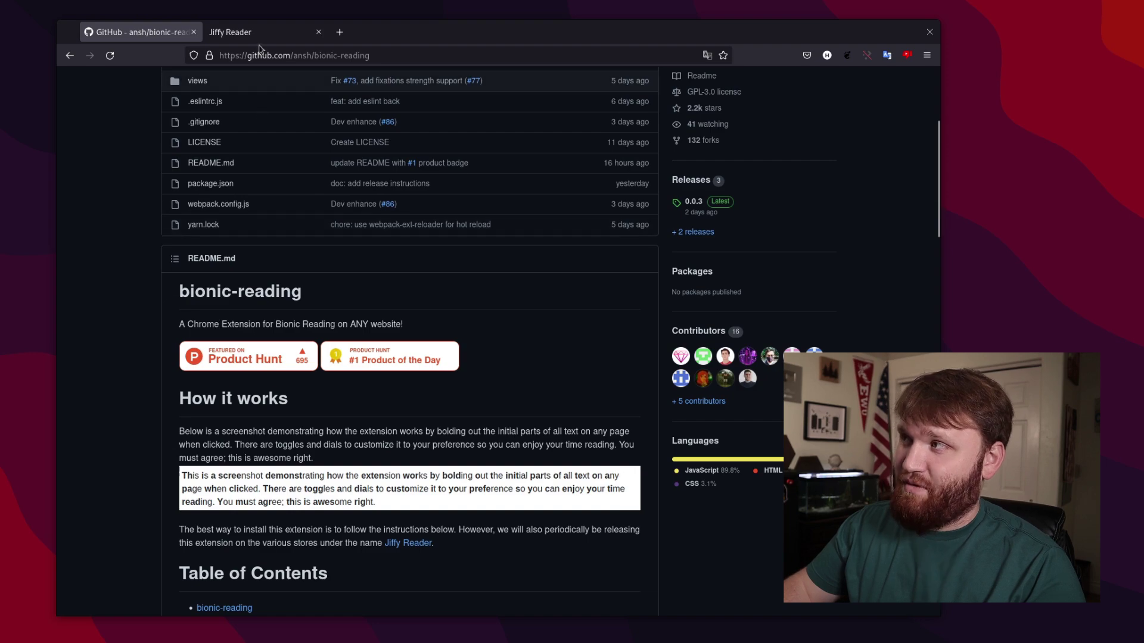
# - Switch to the Jiffy Reader website and scroll to the Feel the difference comparison
pyautogui.click(238, 31)
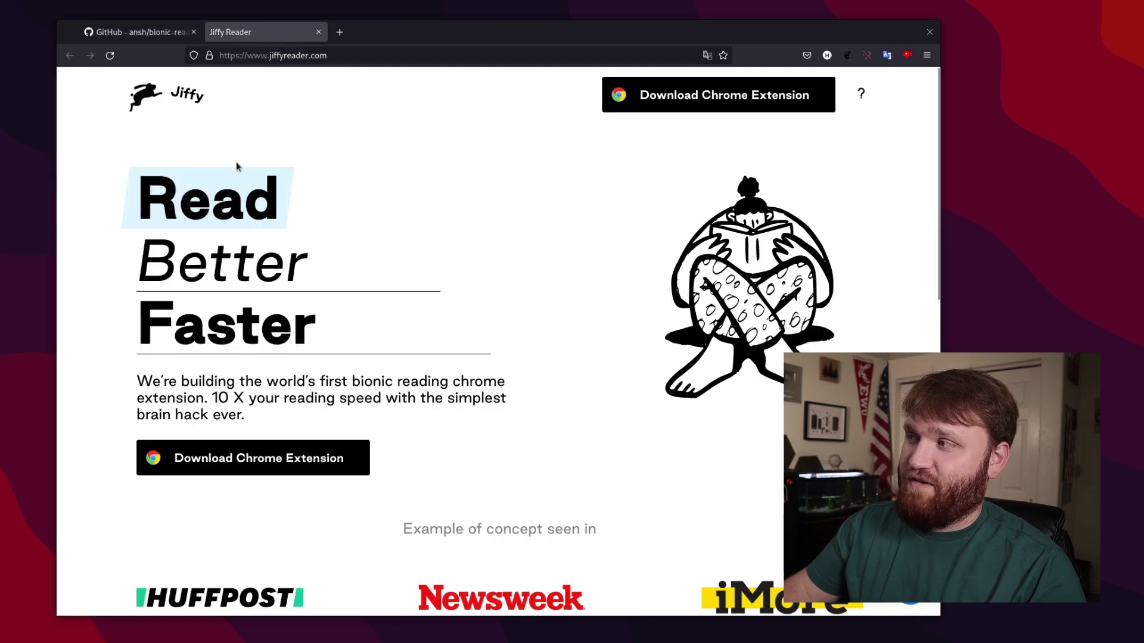
pyautogui.scroll(-9, 357, 280)
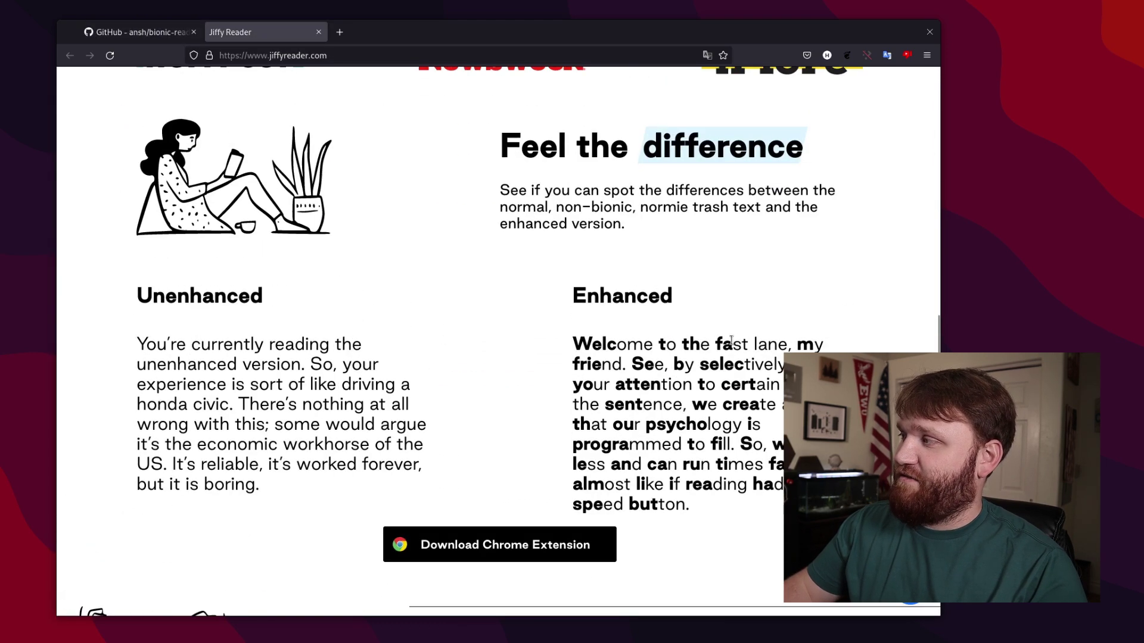
pyautogui.scroll(1, 641, 374)
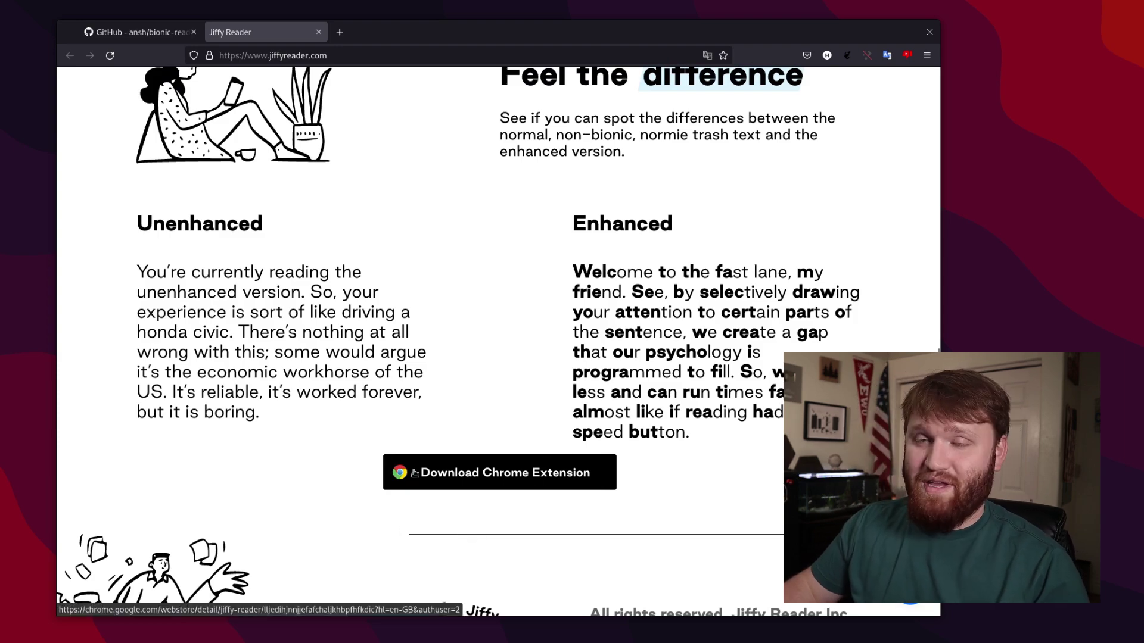
pyautogui.scroll(5, 357, 268)
# - Back on the repository page, highlight the Firefox removal note and the four Firefox install steps
pyautogui.click(137, 32)
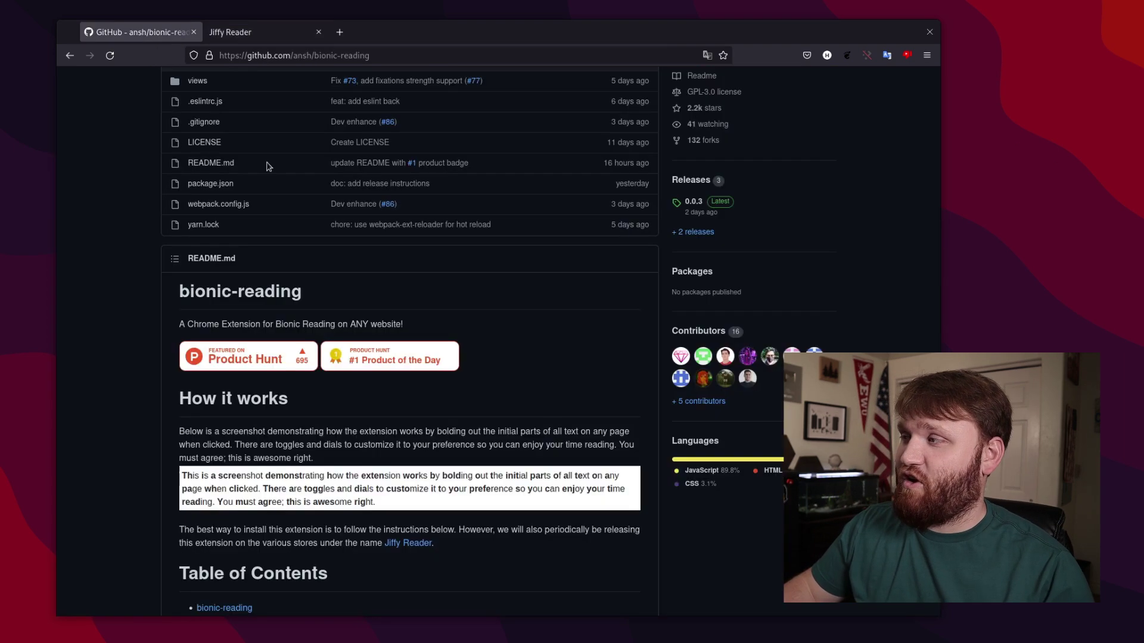
pyautogui.scroll(-15, 267, 166)
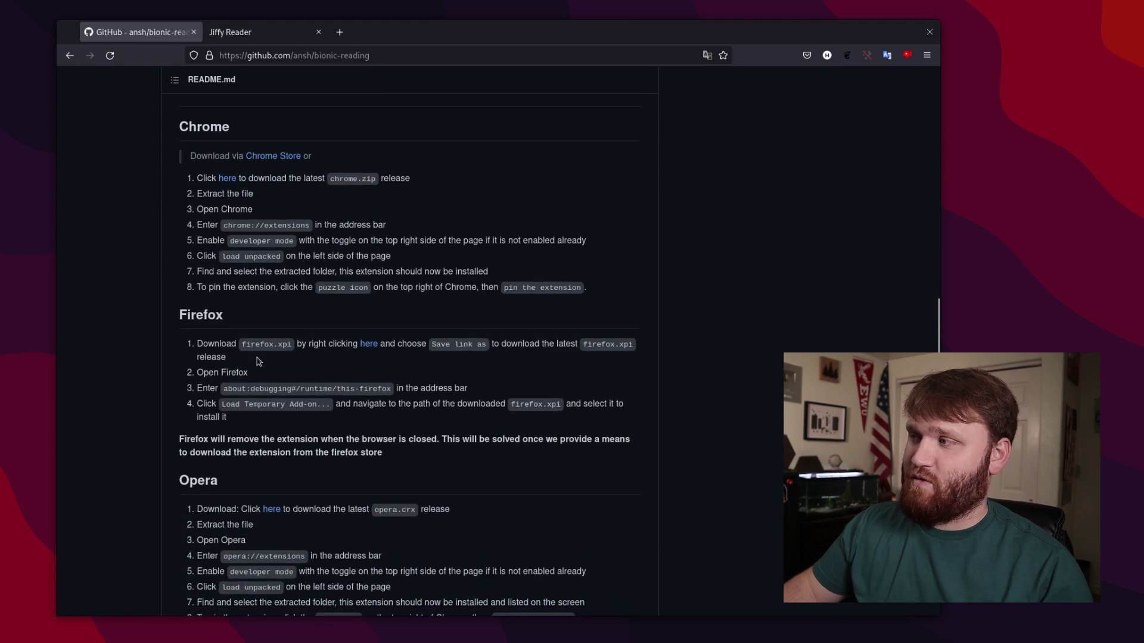
pyautogui.moveTo(180, 442); pyautogui.dragTo(516, 439)
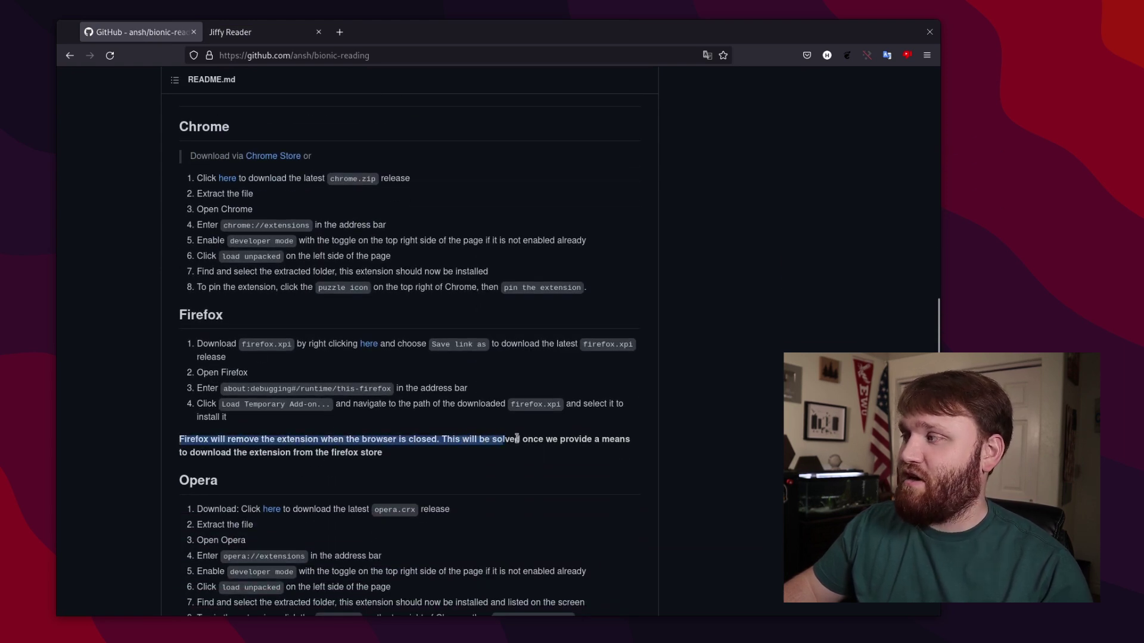
pyautogui.moveTo(405, 456); pyautogui.dragTo(272, 451)
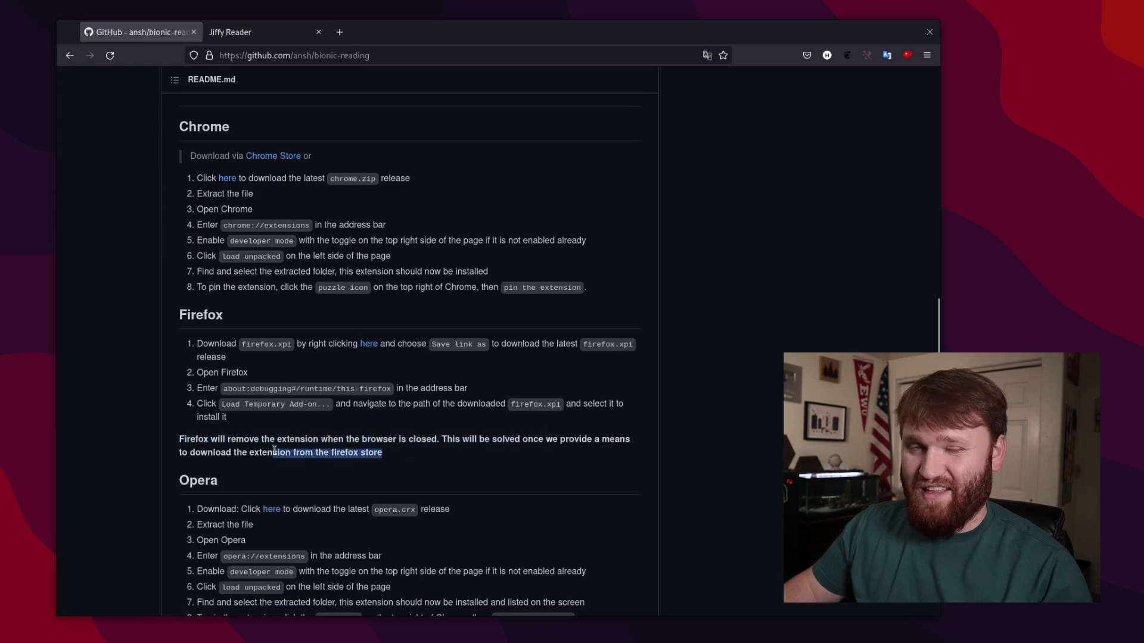
pyautogui.click(300, 439)
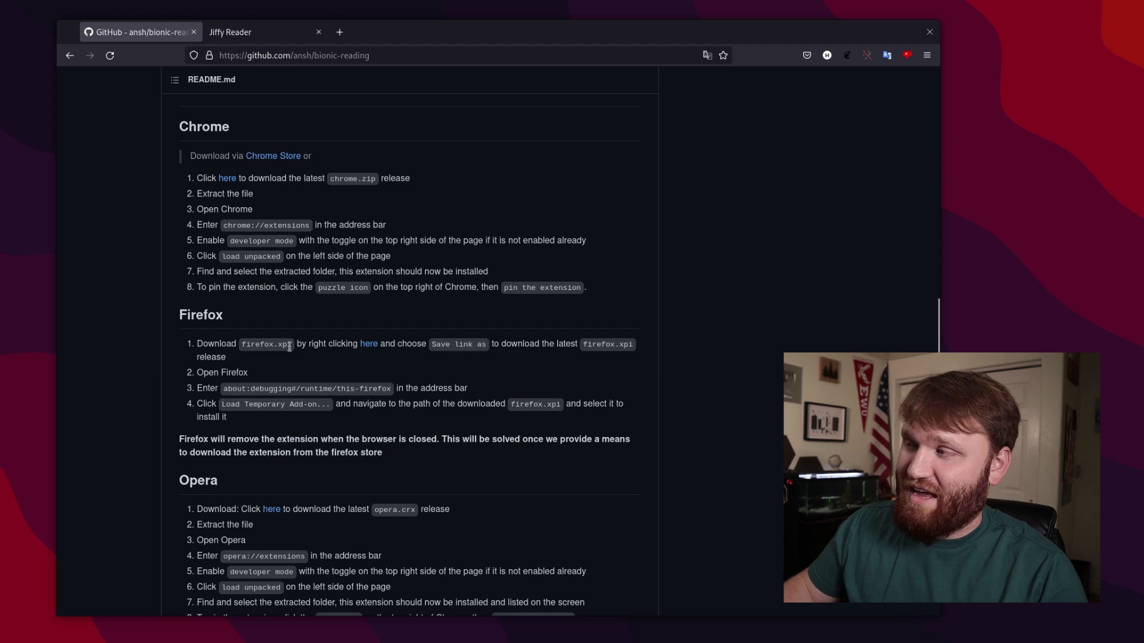
pyautogui.moveTo(409, 427); pyautogui.dragTo(164, 332)
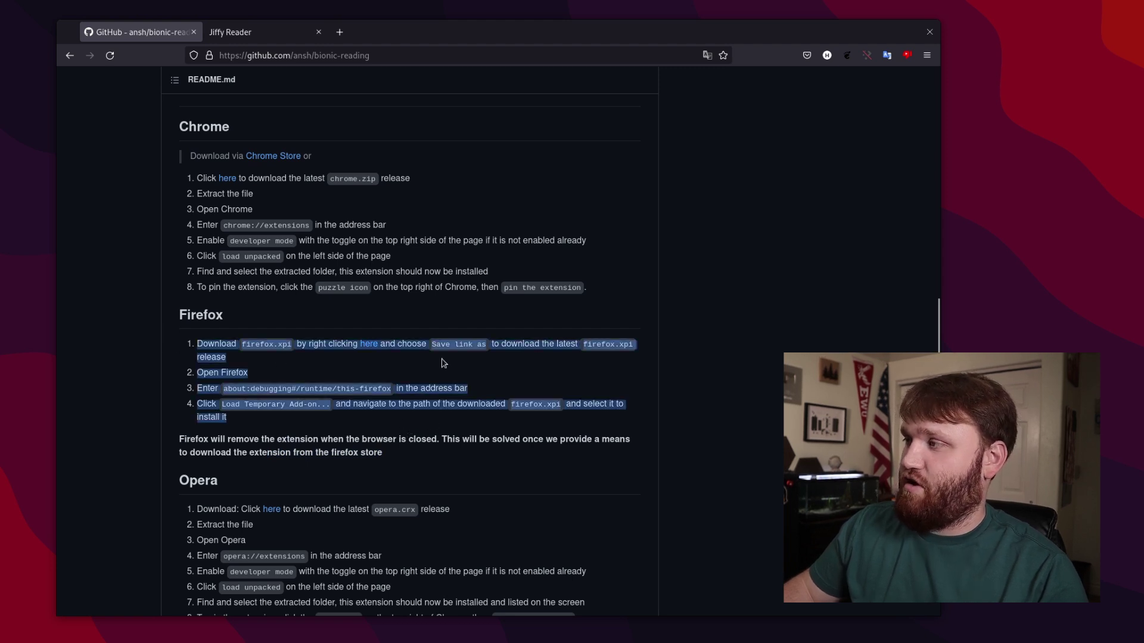
pyautogui.click(365, 352)
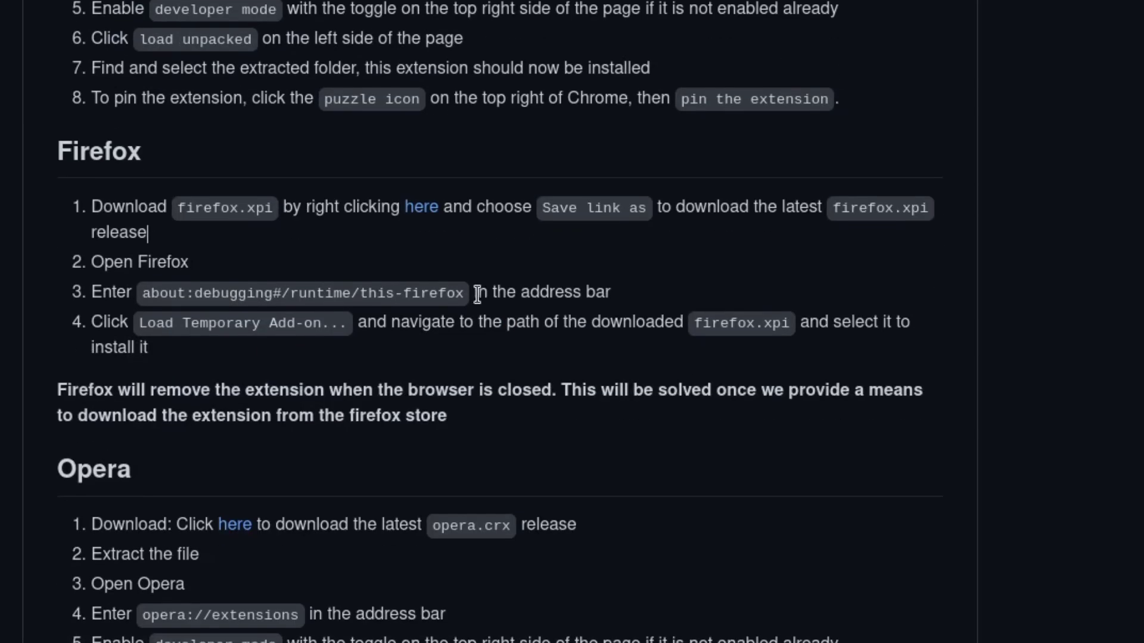
# - Copy the about:debugging#/runtime/this-firefox address from the install steps
pyautogui.moveTo(467, 295); pyautogui.dragTo(180, 296)
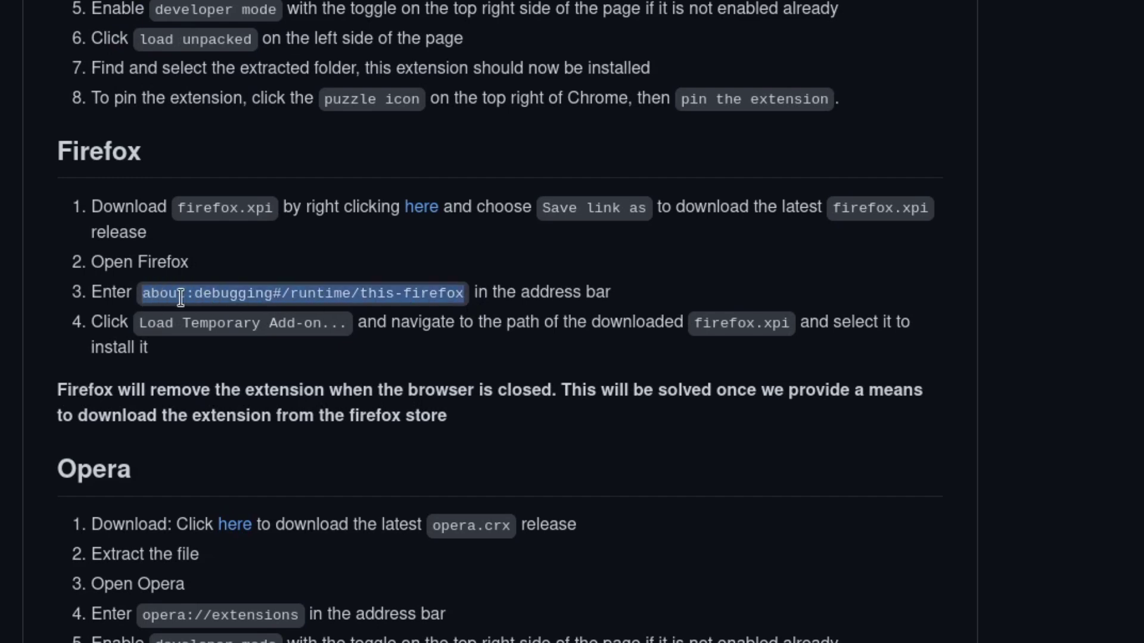
pyautogui.rightClick(404, 293)
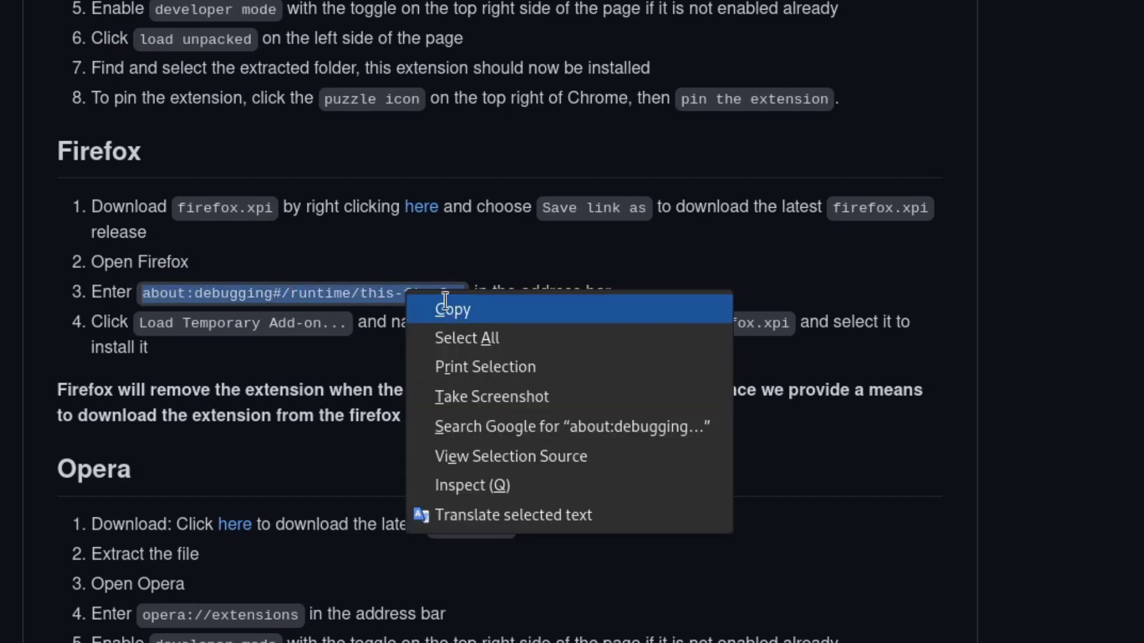
pyautogui.click(421, 309)
pyautogui.click(749, 262)
pyautogui.scroll(15, 748, 262)
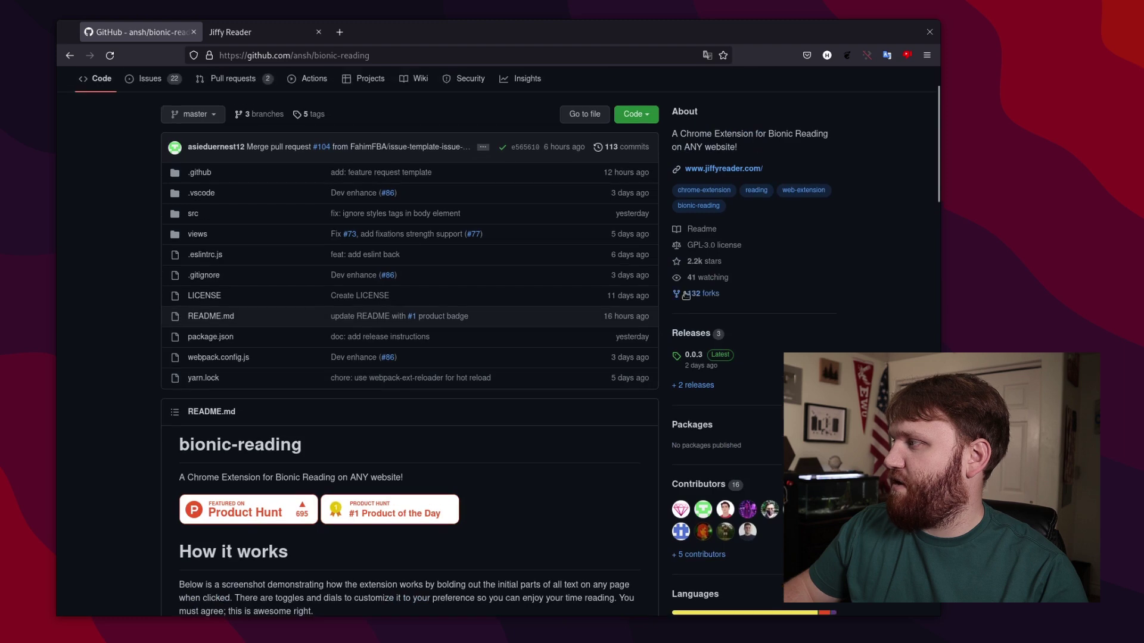
# - From the 0.0.3 release, save firefox.xpi (62.9 KB) into Downloads after dismissing the corrupt add-on warning
pyautogui.click(691, 332)
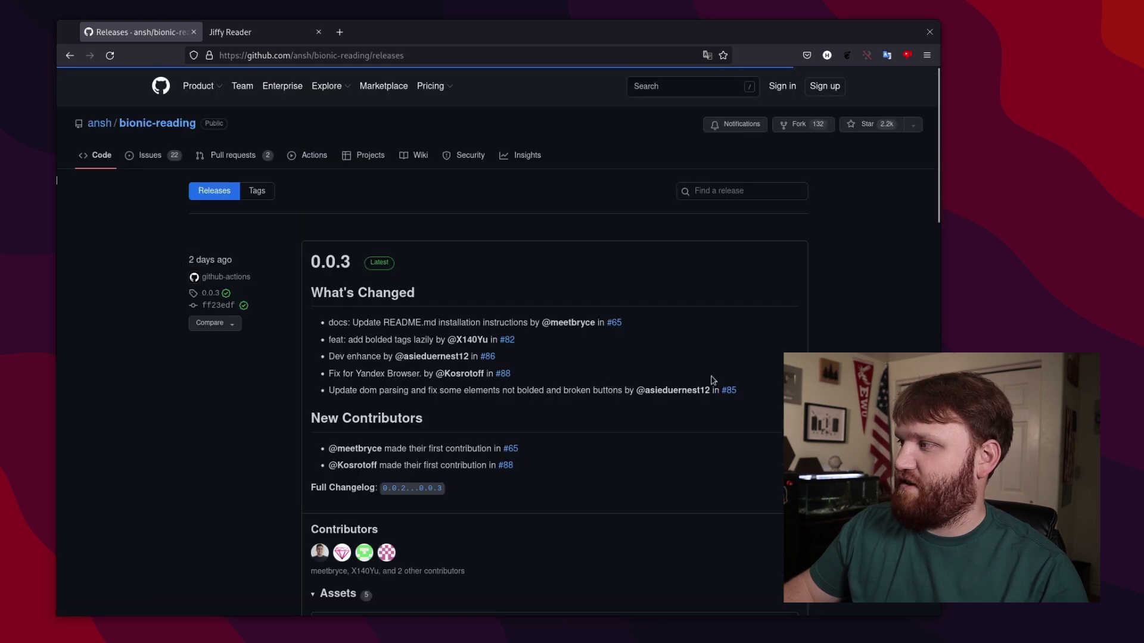
pyautogui.scroll(-4, 319, 388)
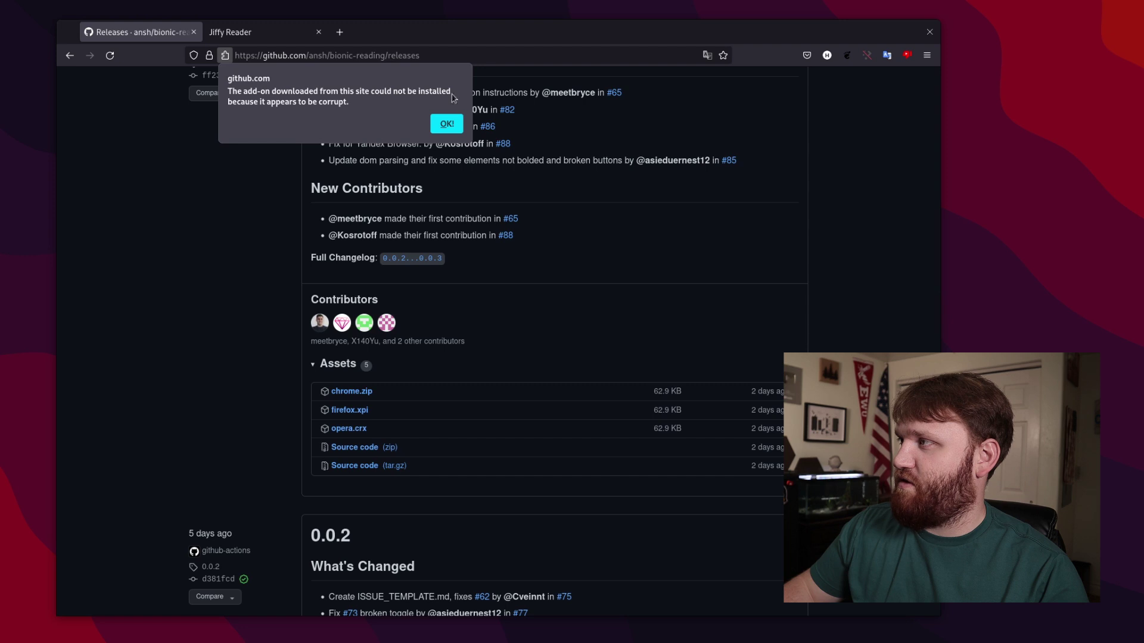
pyautogui.click(447, 124)
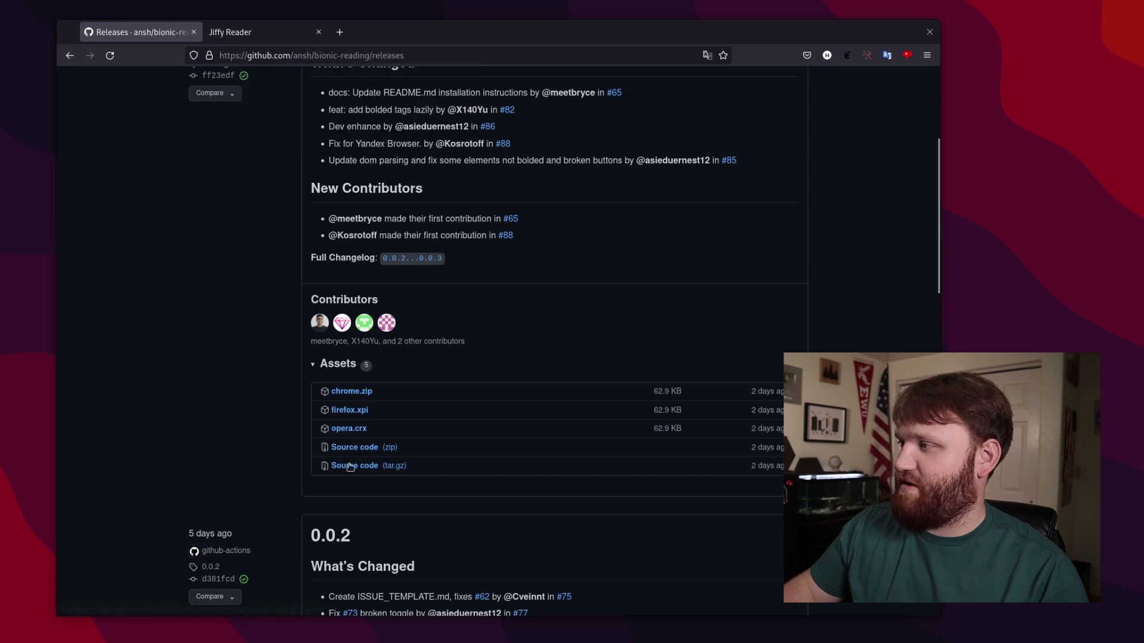
pyautogui.rightClick(357, 416)
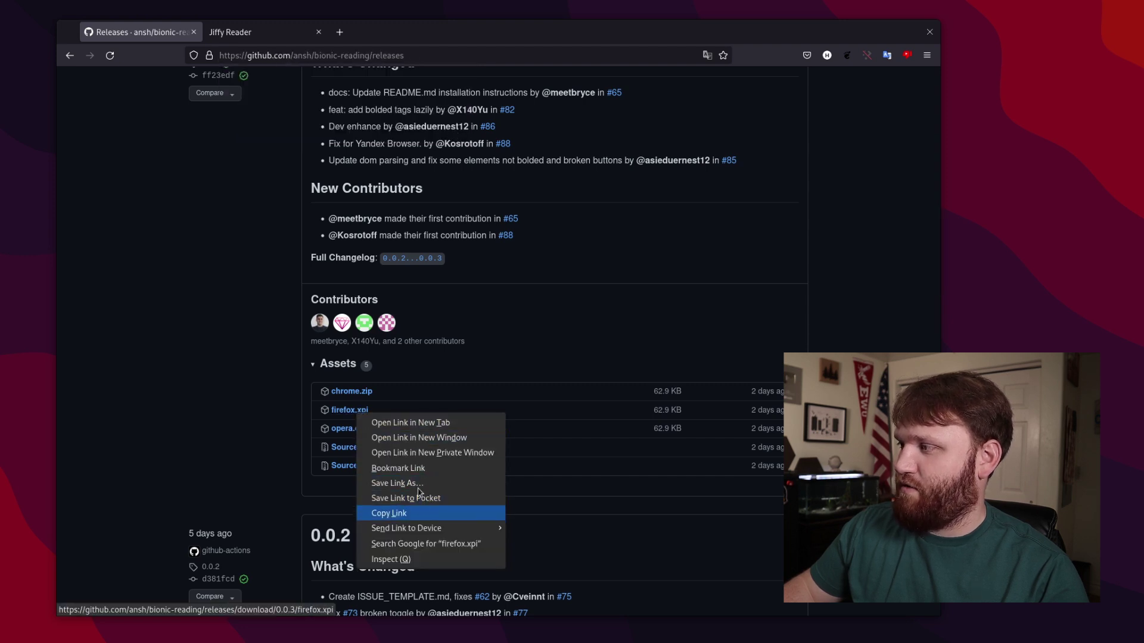
pyautogui.click(422, 485)
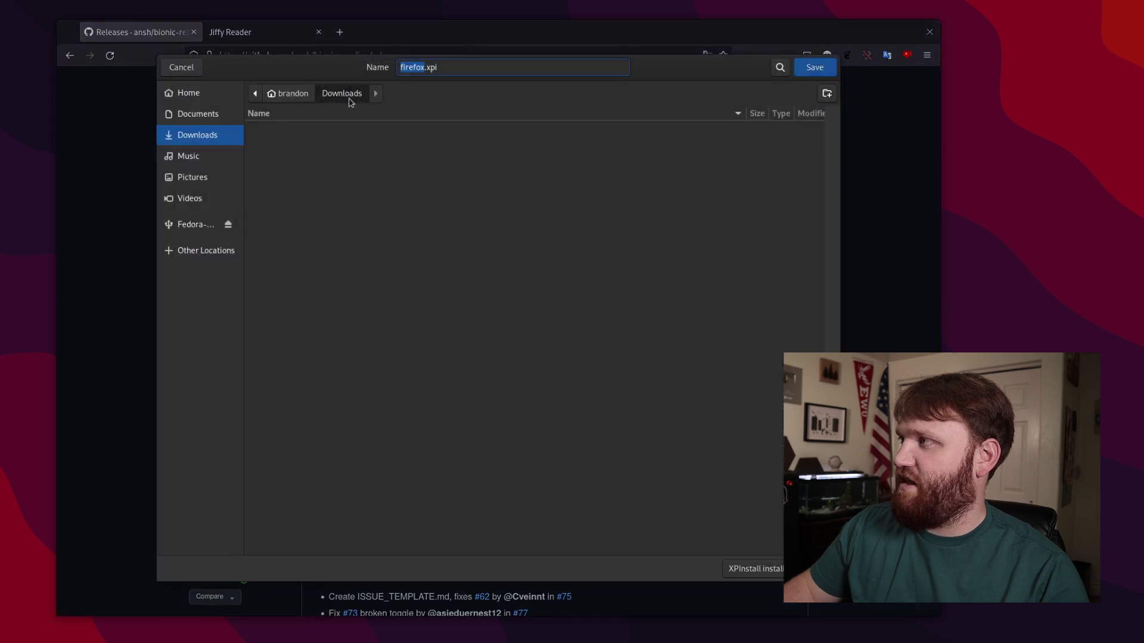
pyautogui.click(812, 68)
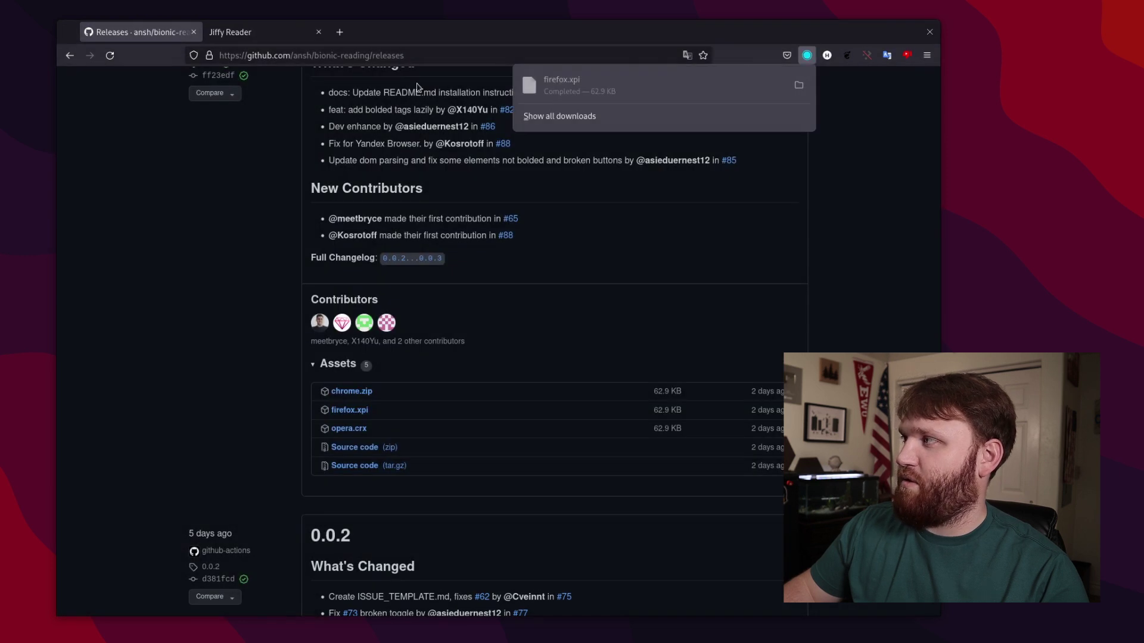
pyautogui.click(351, 55)
pyautogui.rightClick(352, 55)
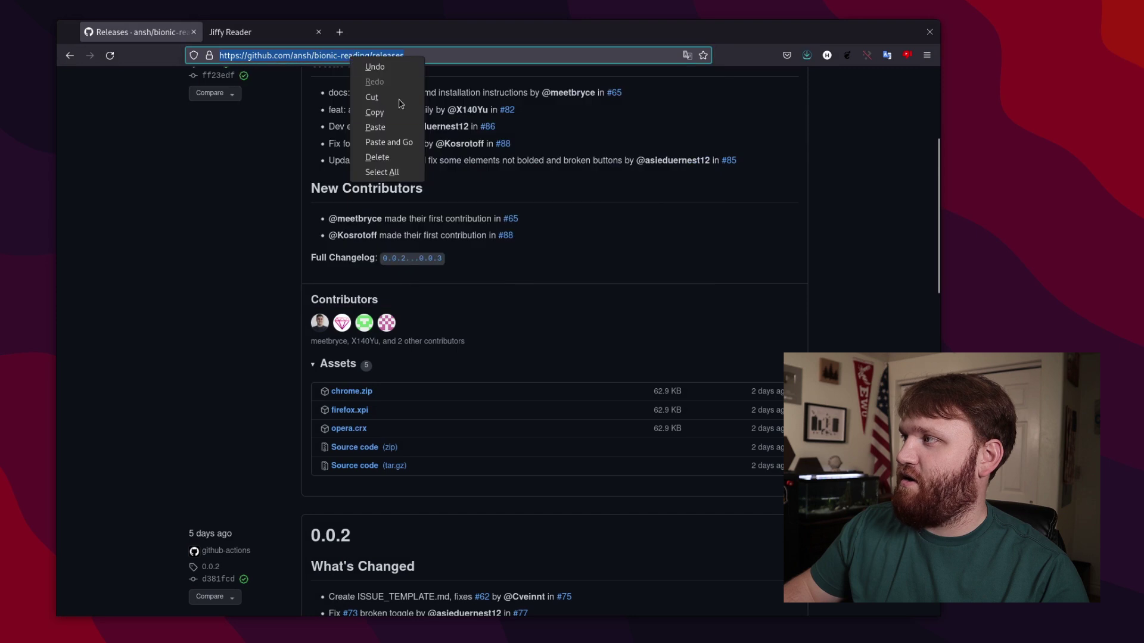
# - Paste and go to about:debugging, then load Downloads/firefox.xpi as a temporary add-on
pyautogui.click(388, 142)
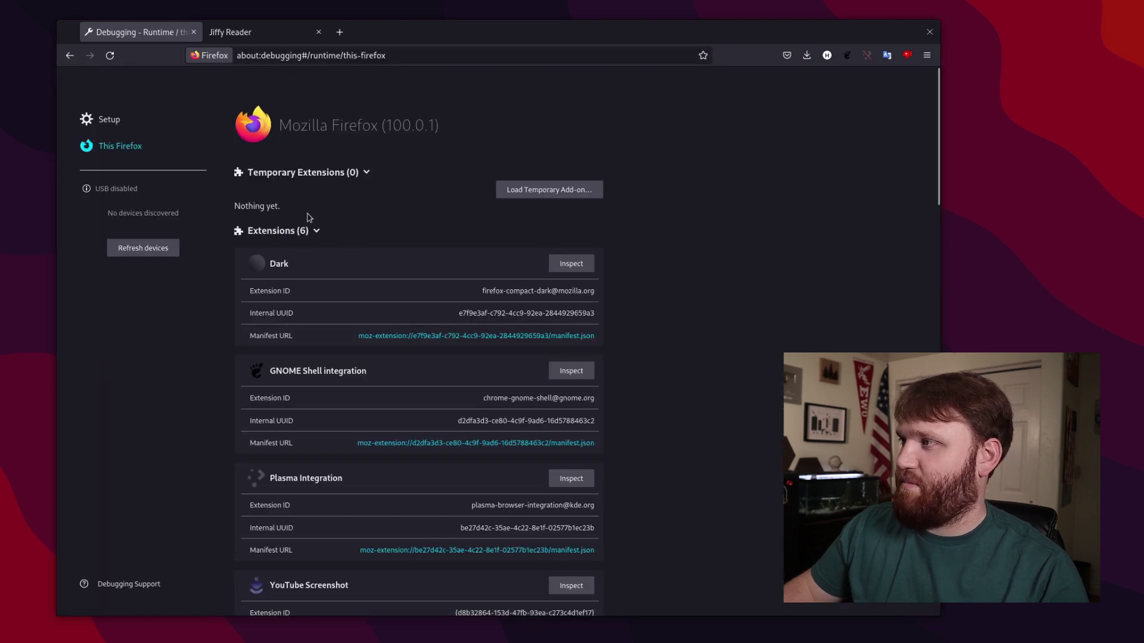
pyautogui.click(542, 195)
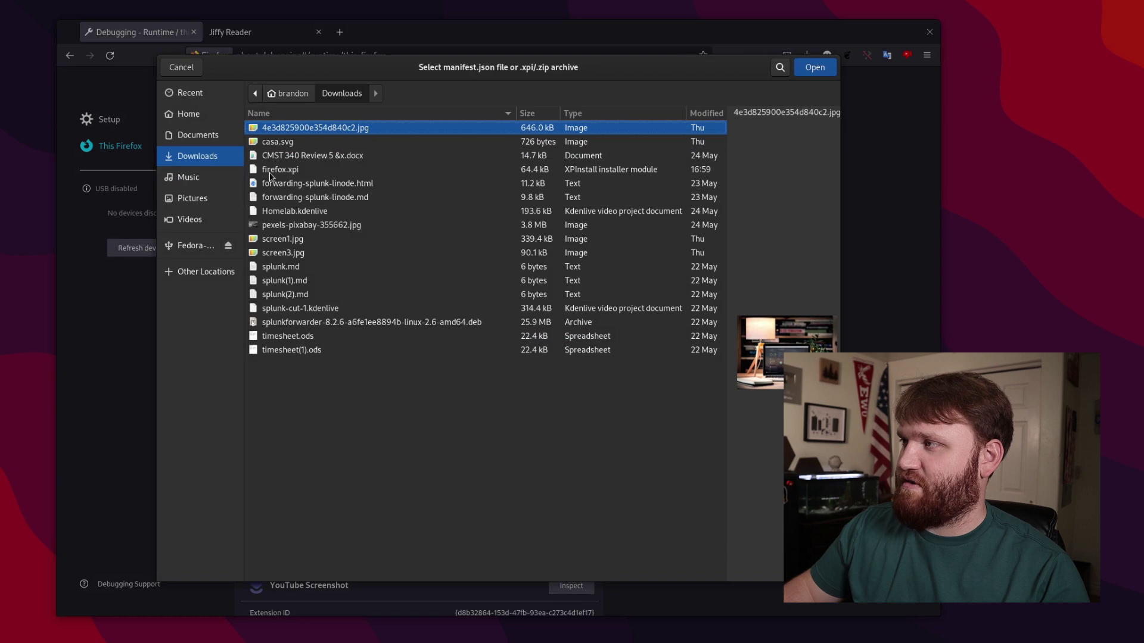
pyautogui.click(290, 171)
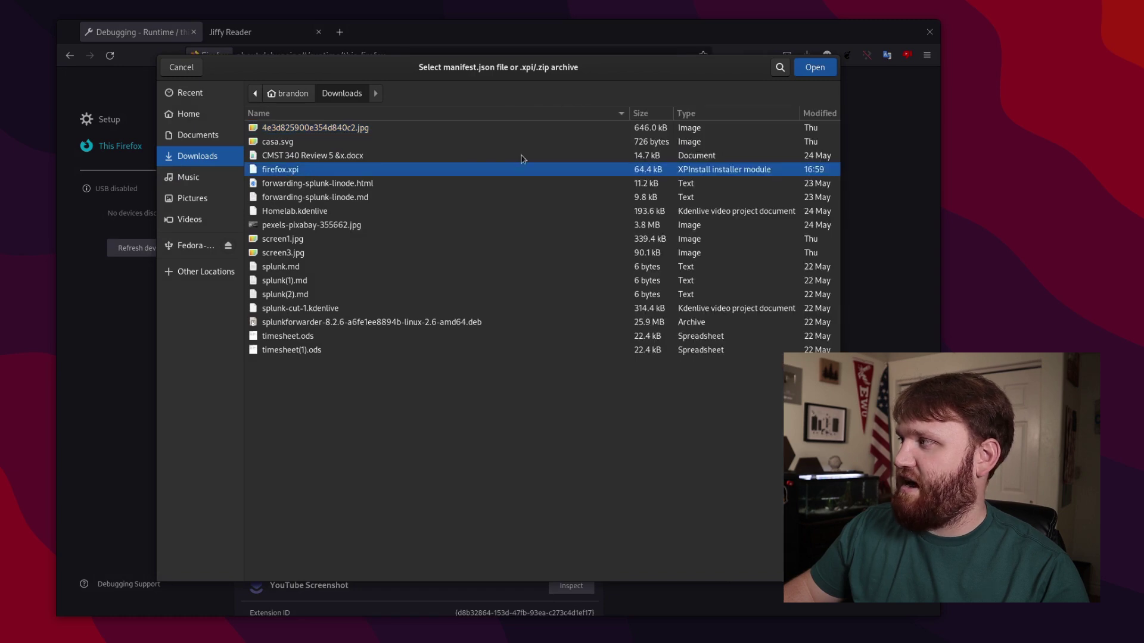
pyautogui.click(813, 69)
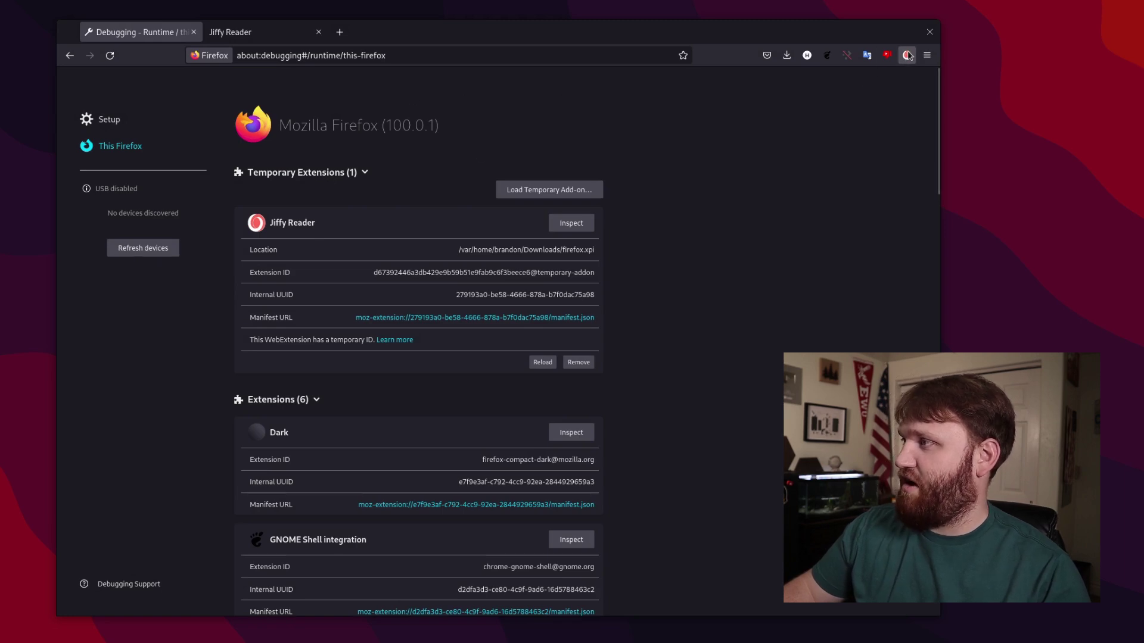
pyautogui.click(282, 36)
# - Navigate back from the releases page to the bionic-reading repository README
pyautogui.click(137, 31)
pyautogui.click(69, 55)
pyautogui.scroll(5, 252, 383)
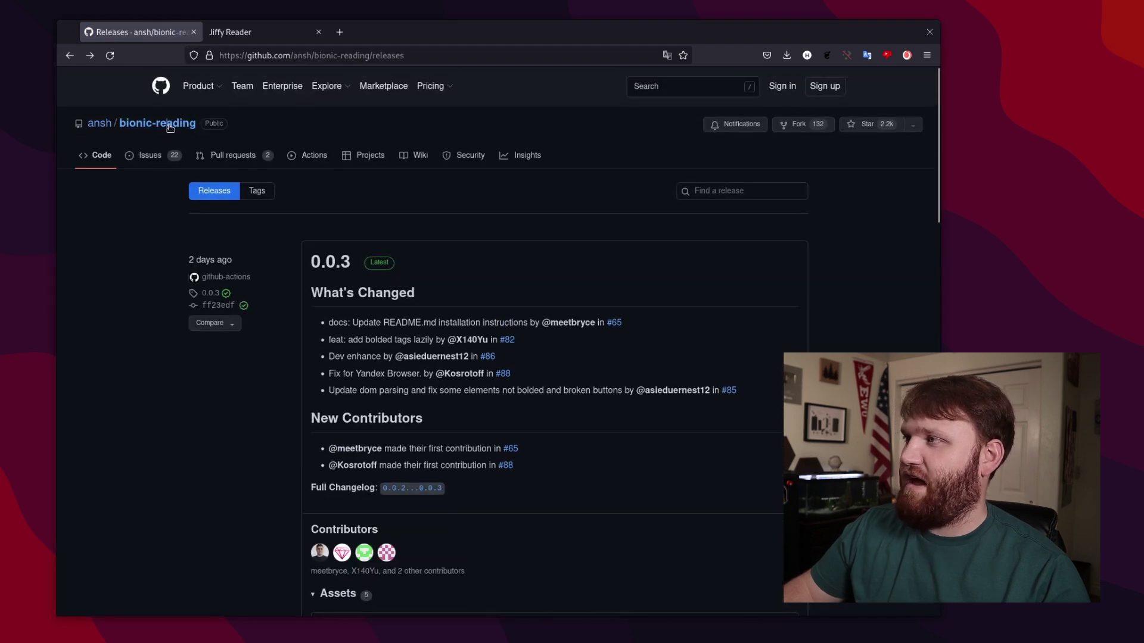
pyautogui.click(170, 127)
pyautogui.scroll(-5, 437, 368)
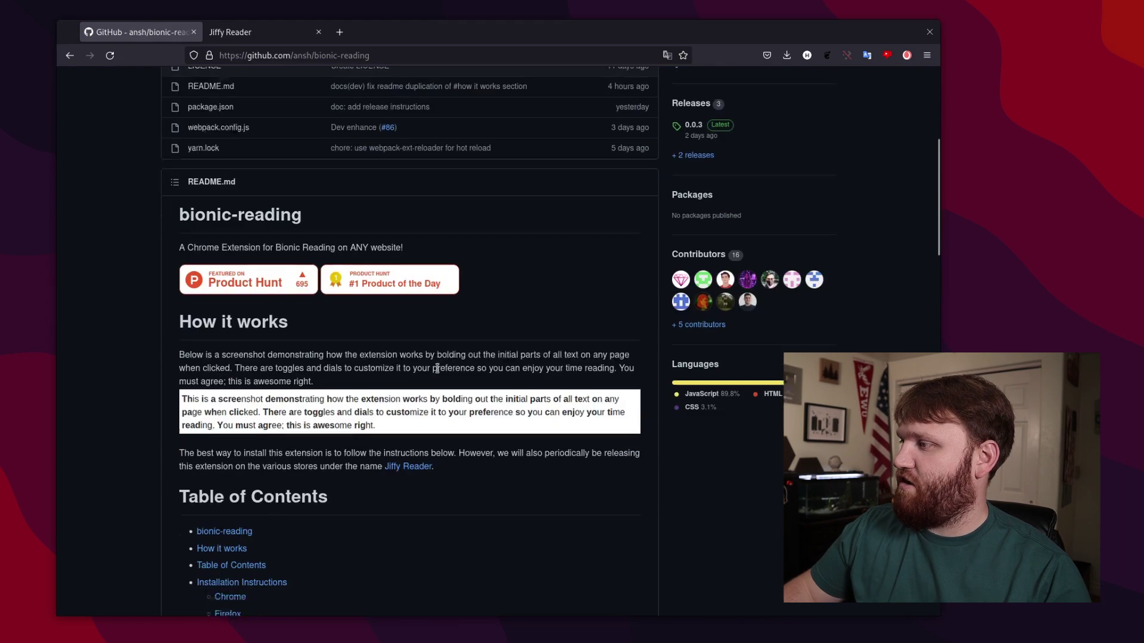
pyautogui.scroll(-6, 437, 368)
pyautogui.scroll(5, 439, 370)
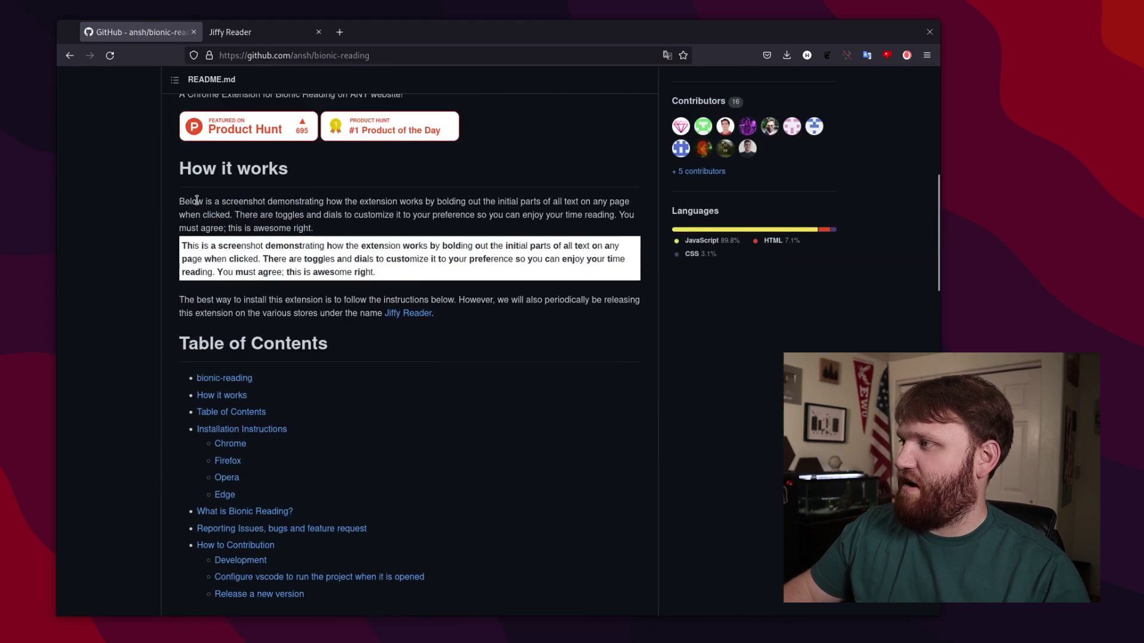
# - In the Jiffy Reader popup, enable Toggle on default and turn reading mode On
pyautogui.click(906, 55)
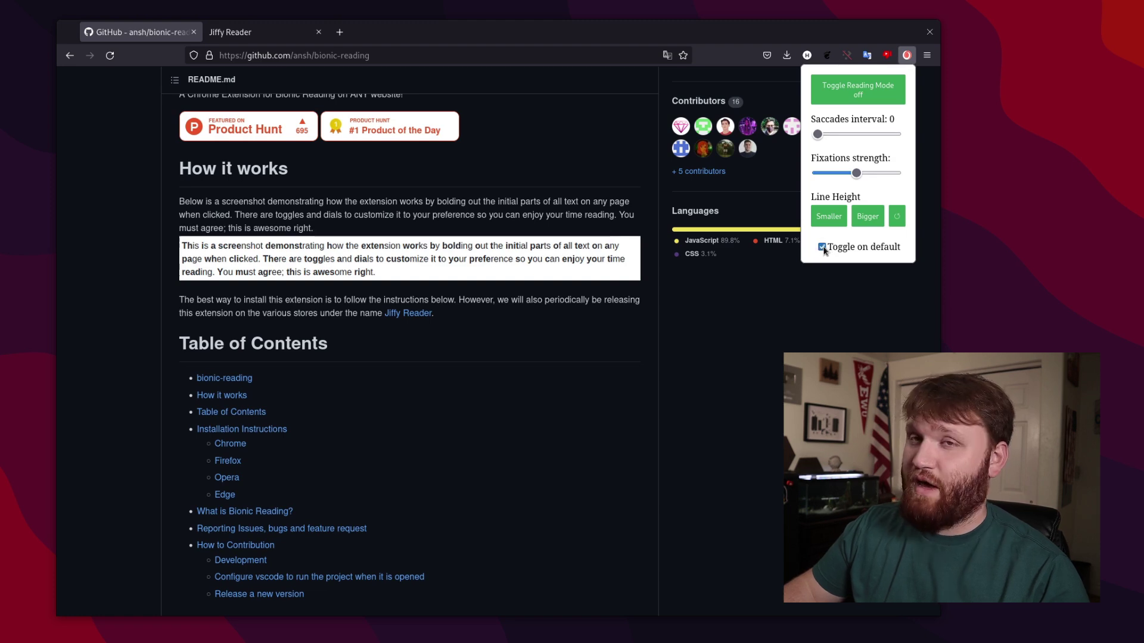
pyautogui.click(851, 97)
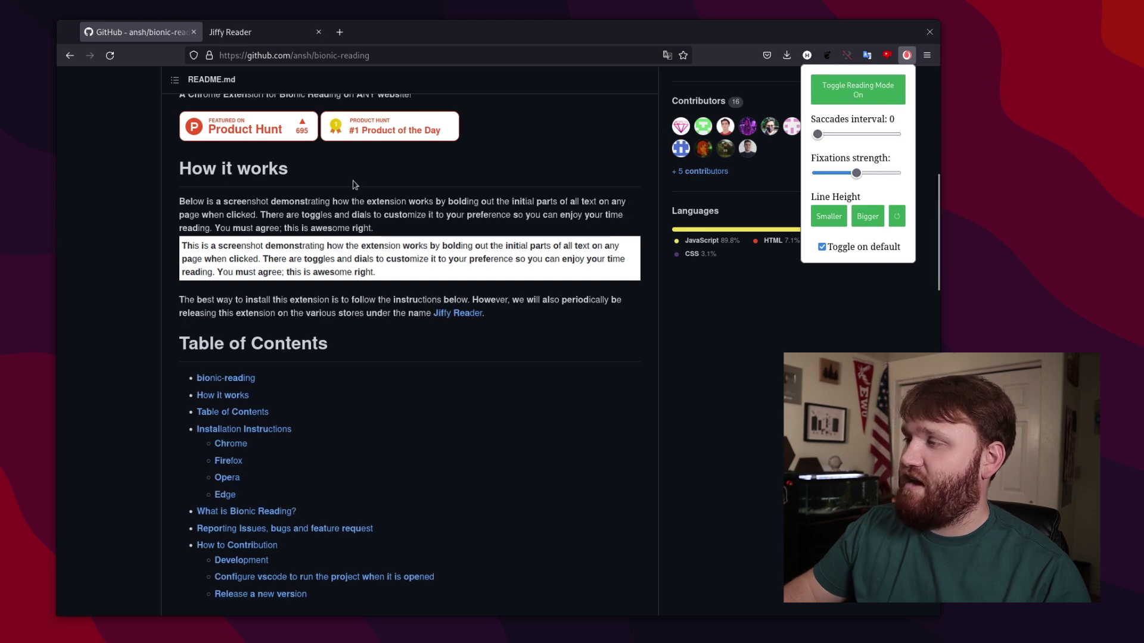
pyautogui.moveTo(501, 199); pyautogui.dragTo(312, 184)
pyautogui.click(313, 185)
pyautogui.click(904, 56)
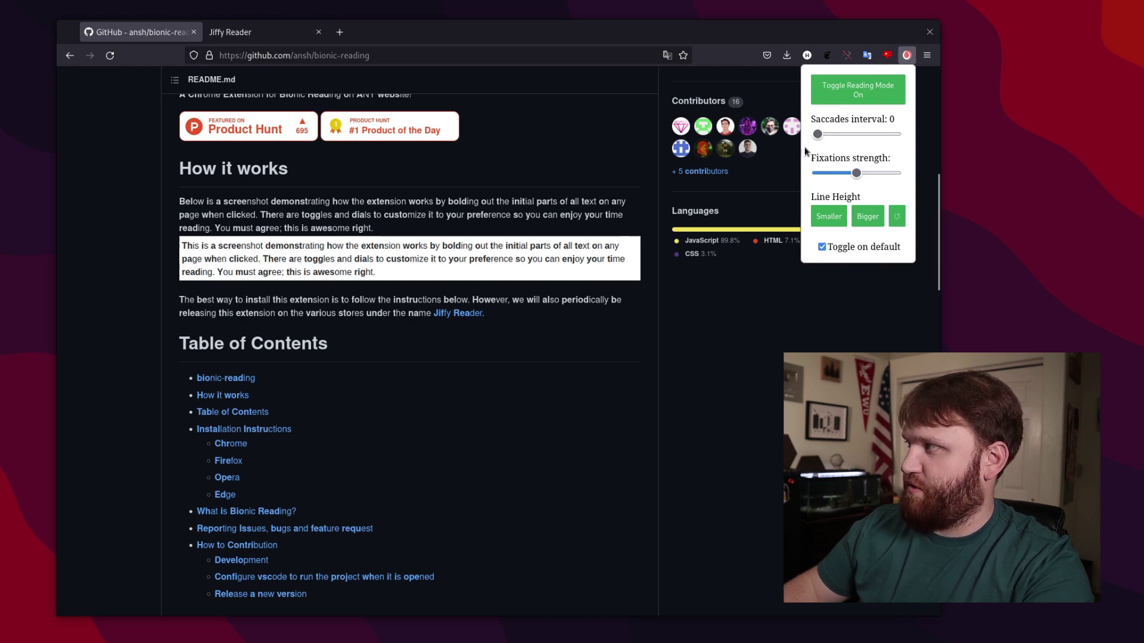
# - Try Jiffy Reader saccades interval values 1 and then 2 on the README
pyautogui.click(838, 135)
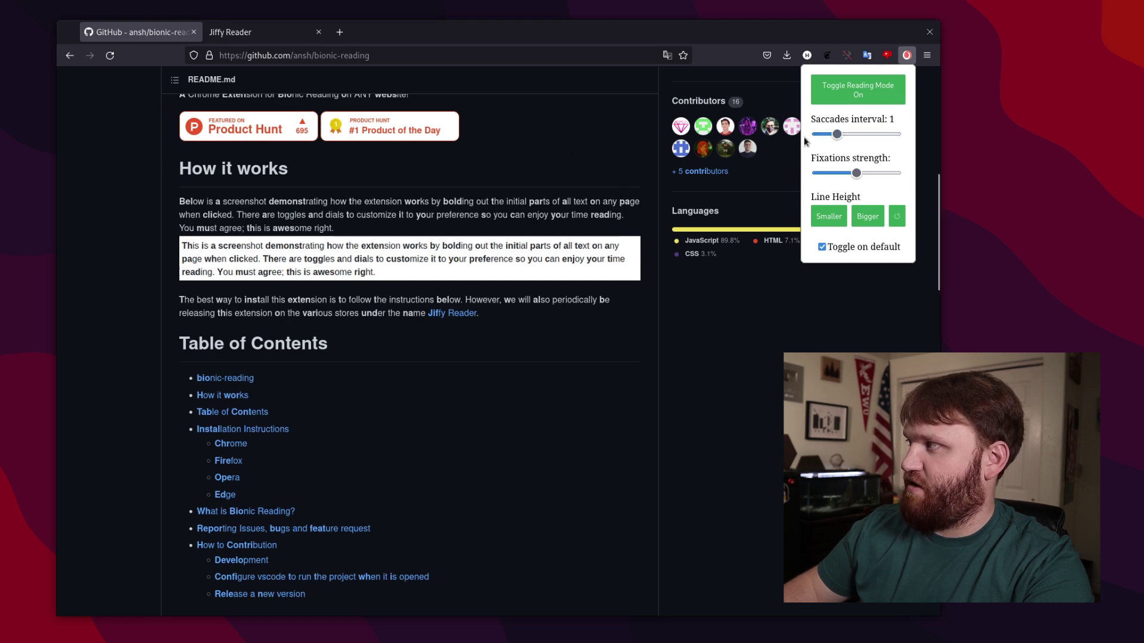
pyautogui.click(850, 136)
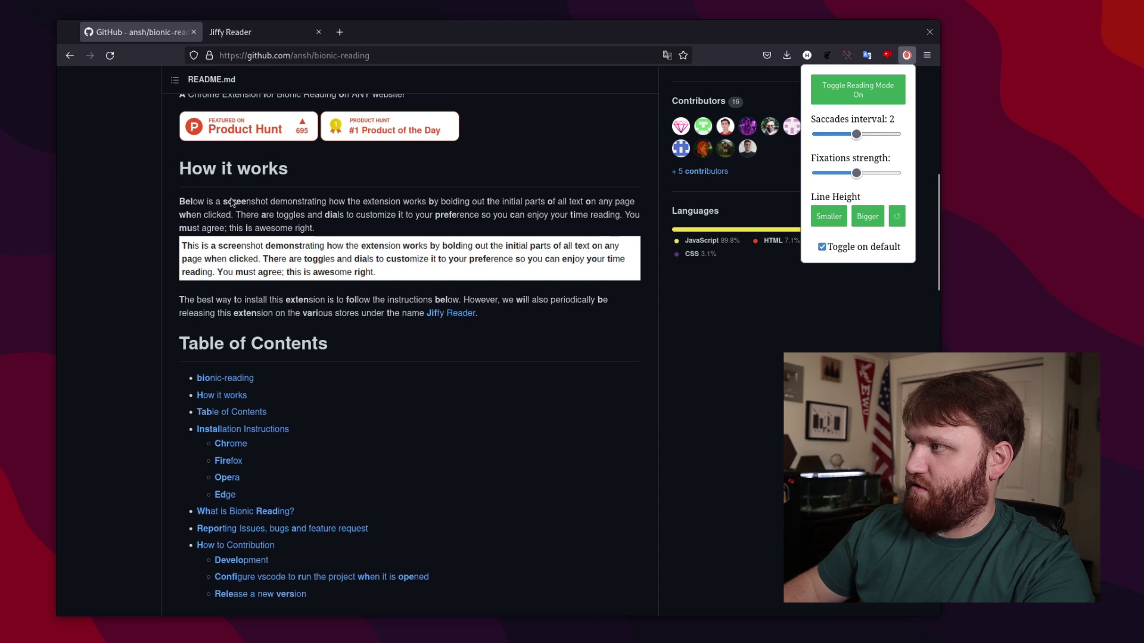
pyautogui.moveTo(225, 200); pyautogui.dragTo(260, 201)
pyautogui.click(393, 201)
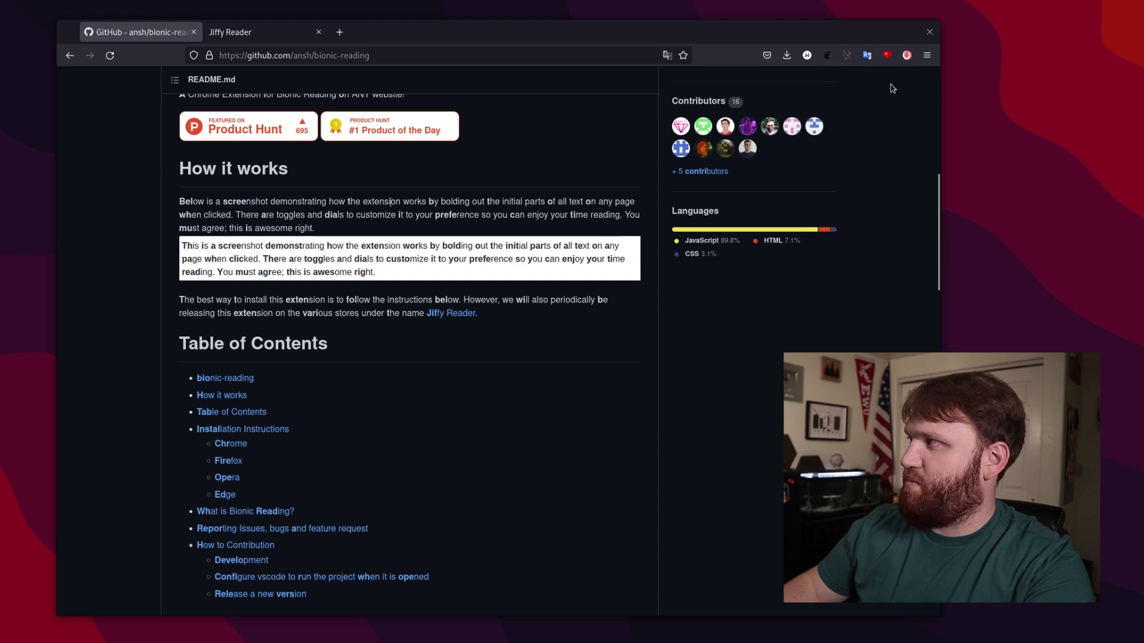
pyautogui.click(910, 57)
# - Reset saccades interval to 0 and move fixations strength from 3 to 1, then raise it again
pyautogui.moveTo(859, 133); pyautogui.dragTo(817, 134)
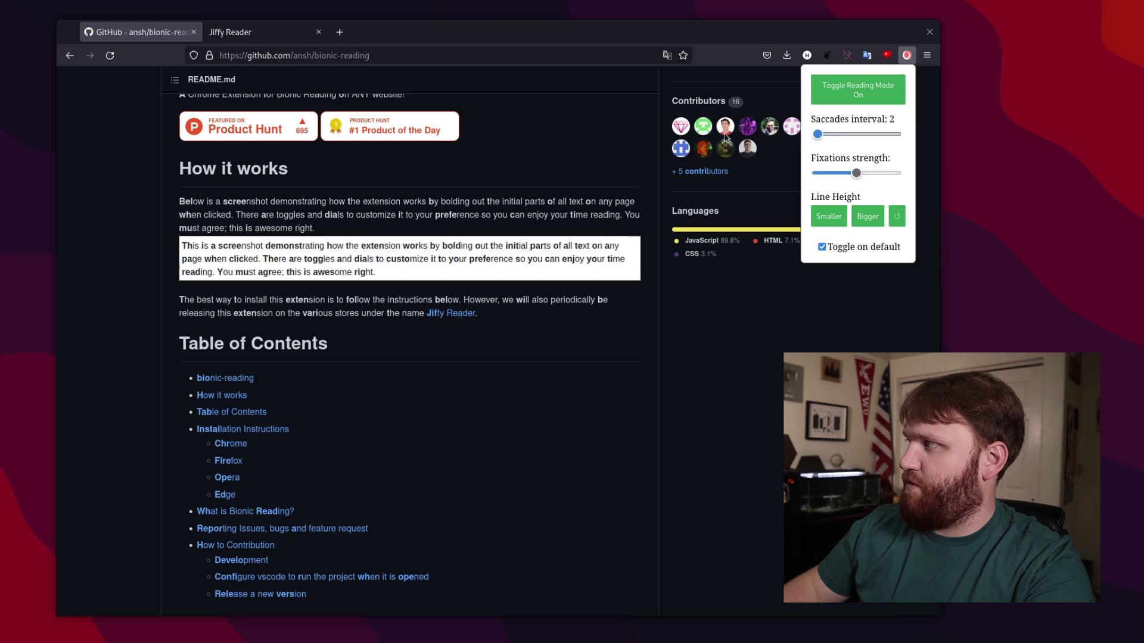
pyautogui.moveTo(859, 173); pyautogui.dragTo(893, 180)
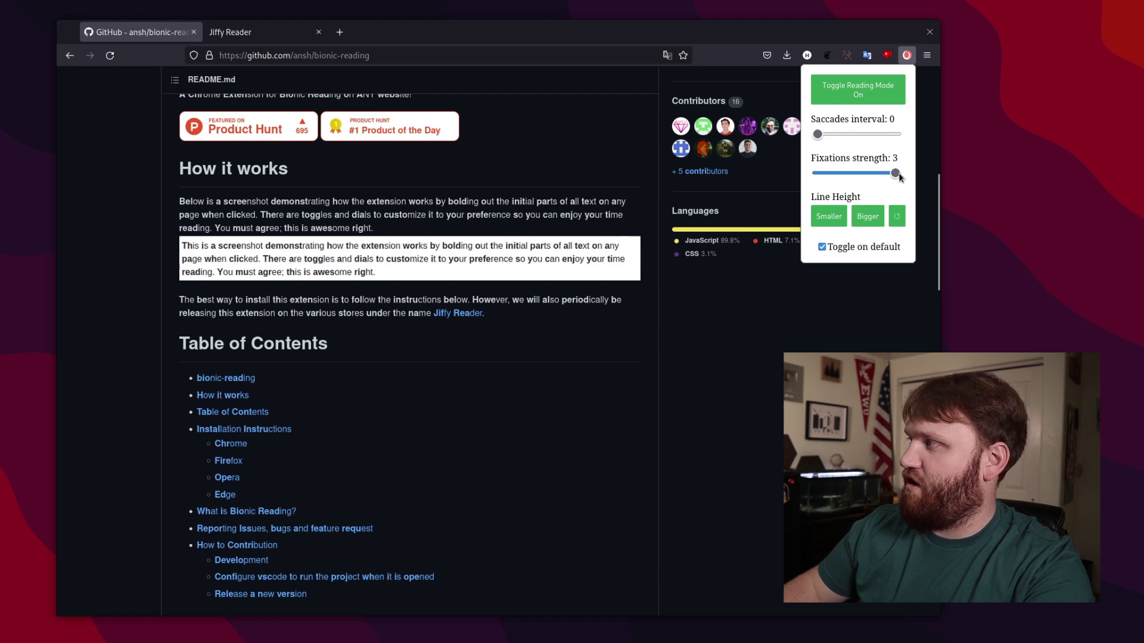
pyautogui.moveTo(900, 177); pyautogui.dragTo(818, 177)
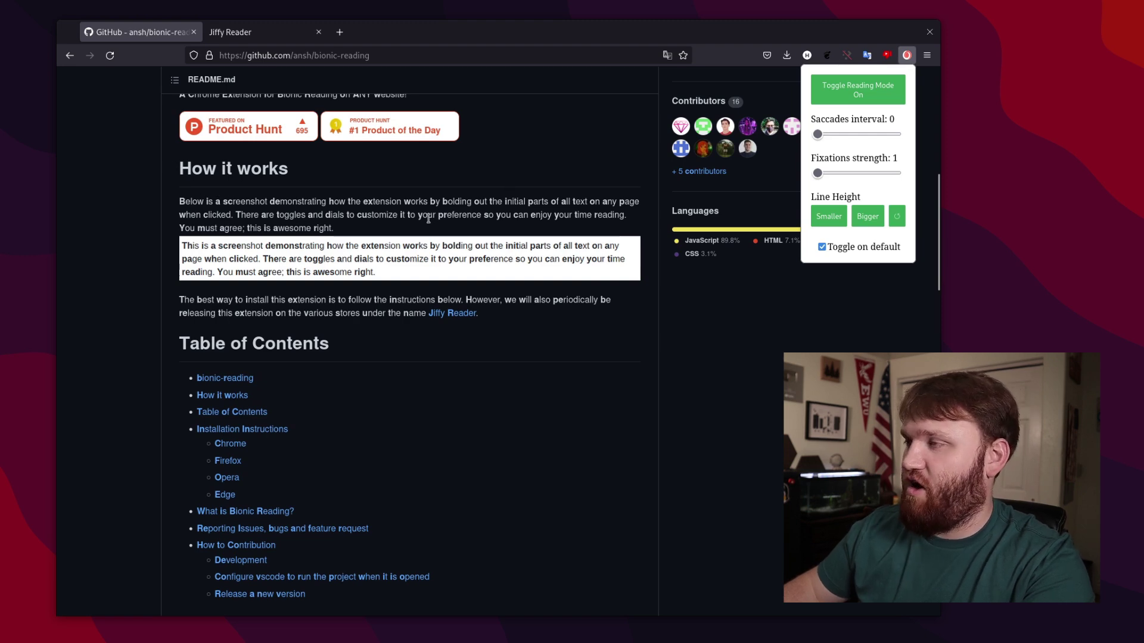
pyautogui.moveTo(822, 177); pyautogui.dragTo(870, 178)
pyautogui.click(404, 214)
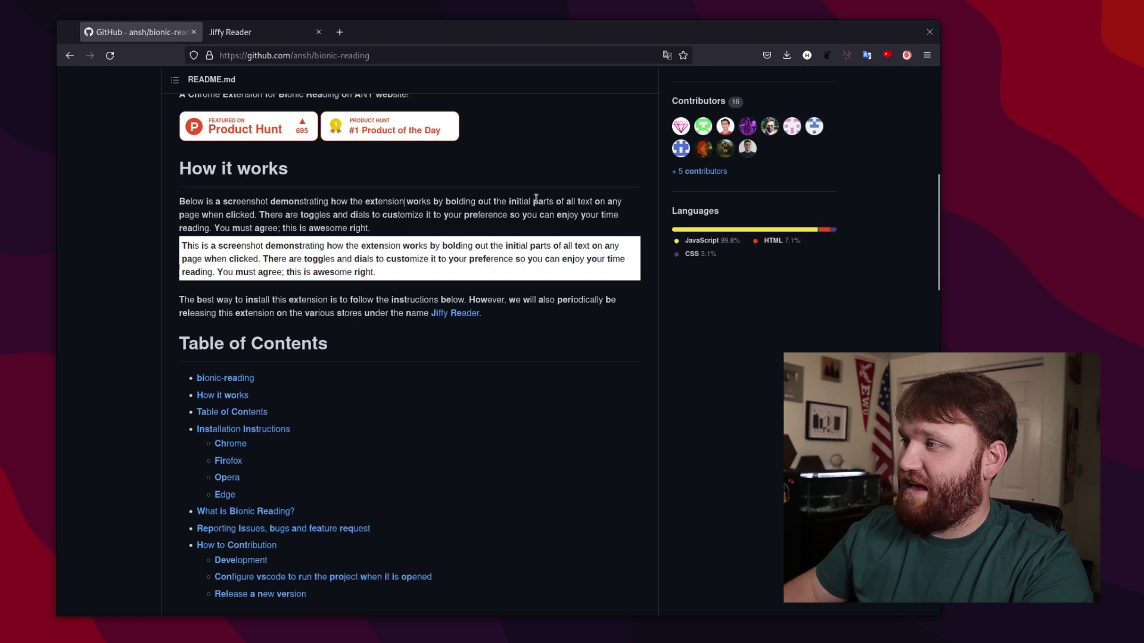
pyautogui.scroll(3, 323, 240)
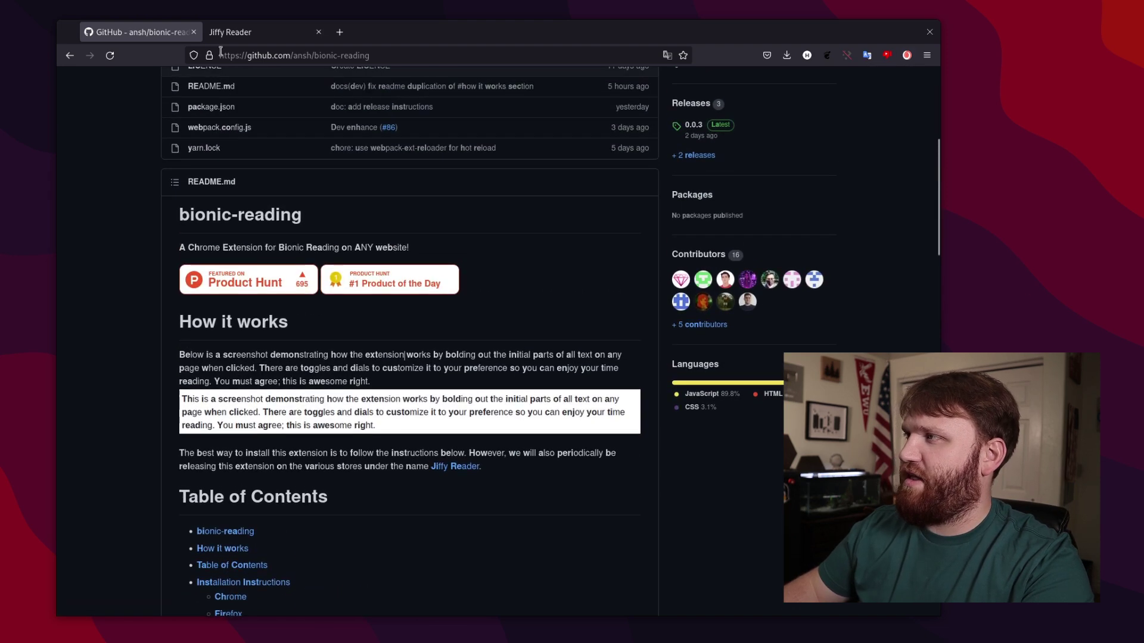
# - Search techhut from the address bar, then go back to the bionic-reading README
pyautogui.click(273, 55)
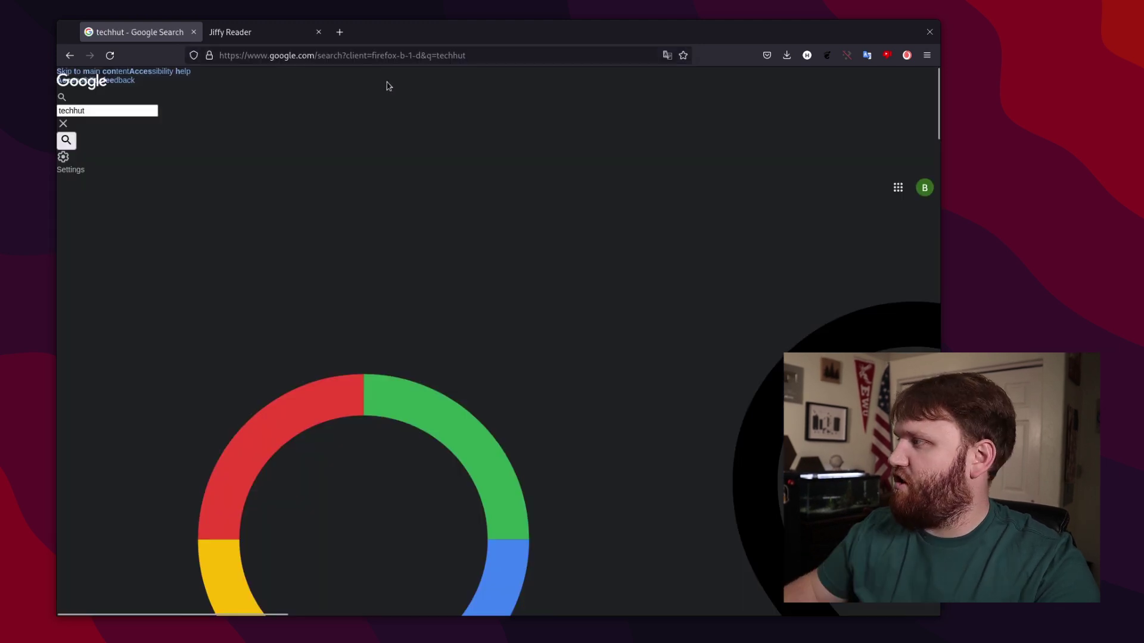
pyautogui.scroll(-15, 388, 222)
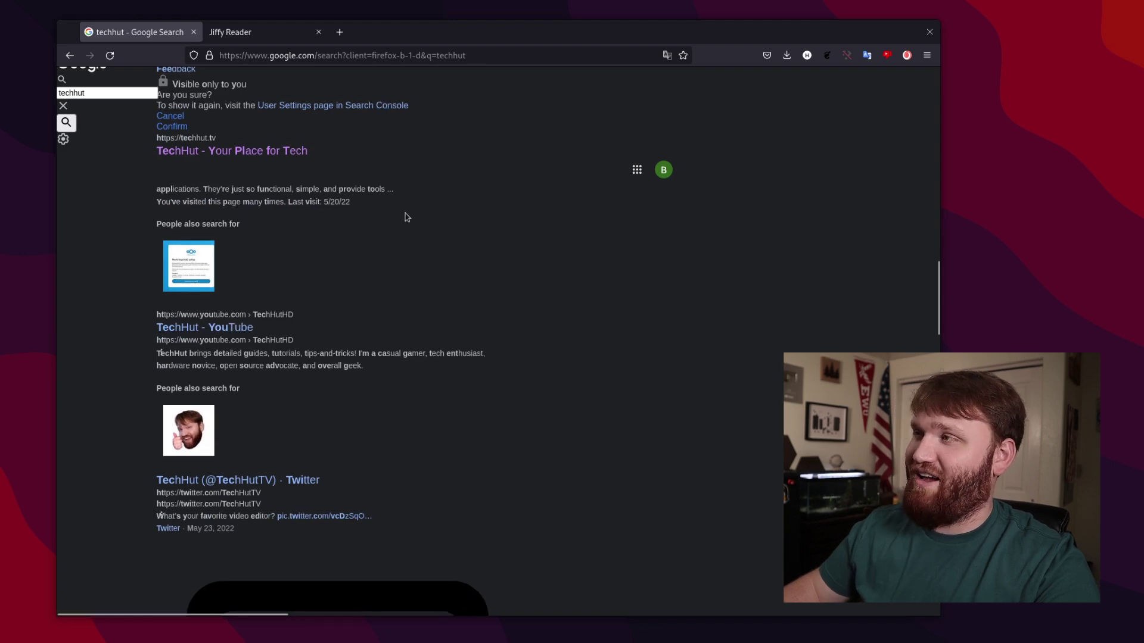
pyautogui.scroll(15, 477, 223)
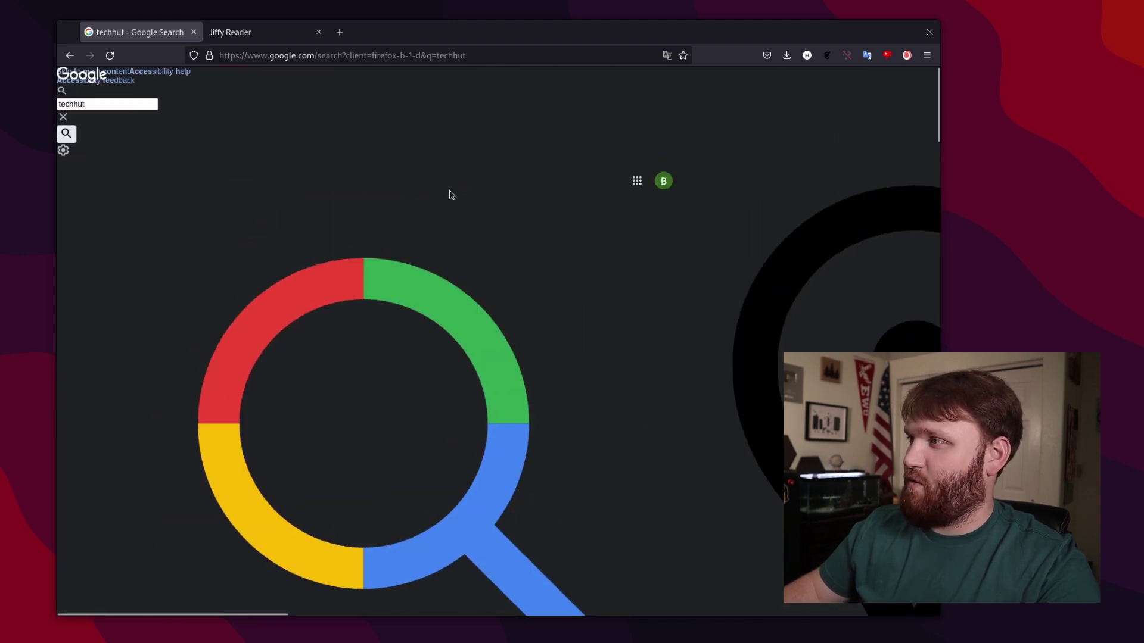
pyautogui.click(67, 56)
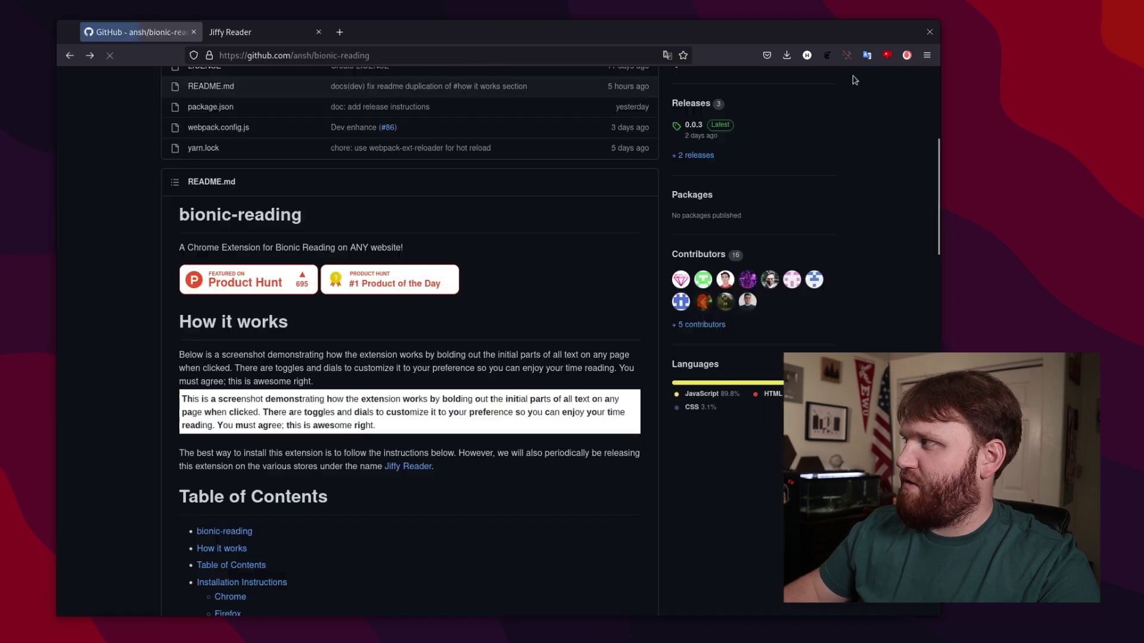
pyautogui.scroll(5, 377, 380)
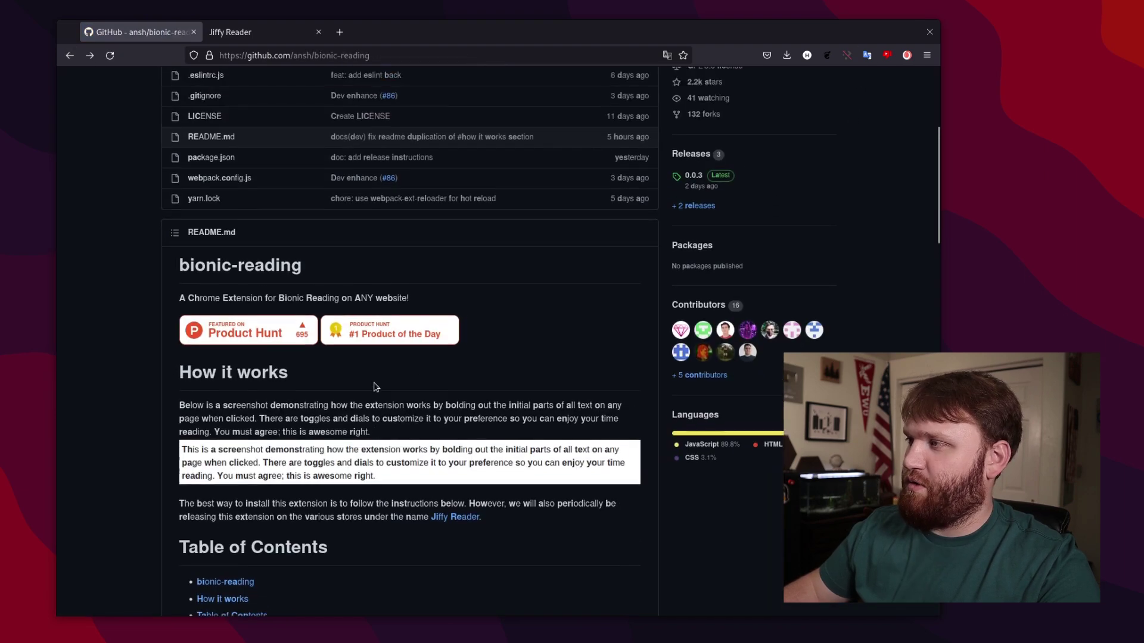
pyautogui.scroll(-10, 377, 380)
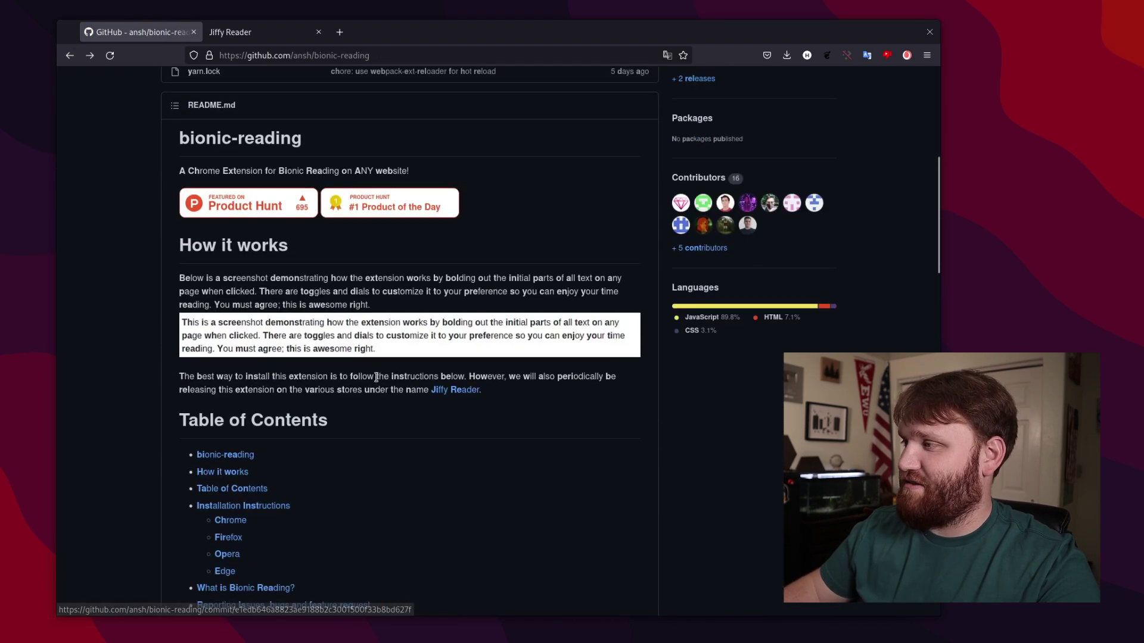
# - Load youtube.com in the address bar
pyautogui.click(292, 55)
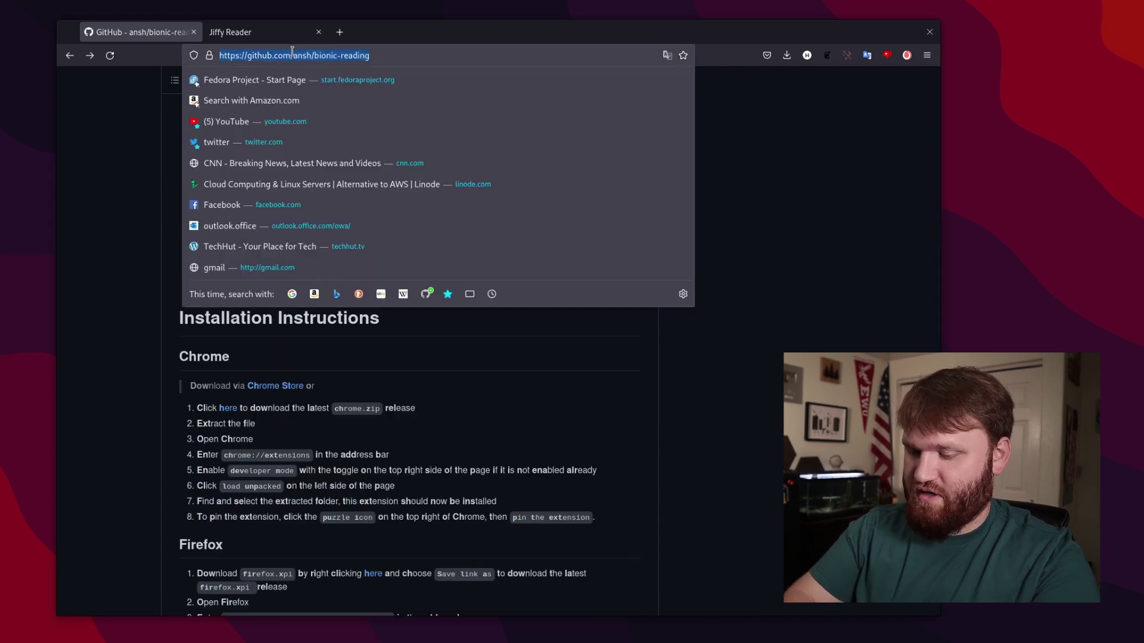
pyautogui.write('youtube.com/')
pyautogui.press('Return')
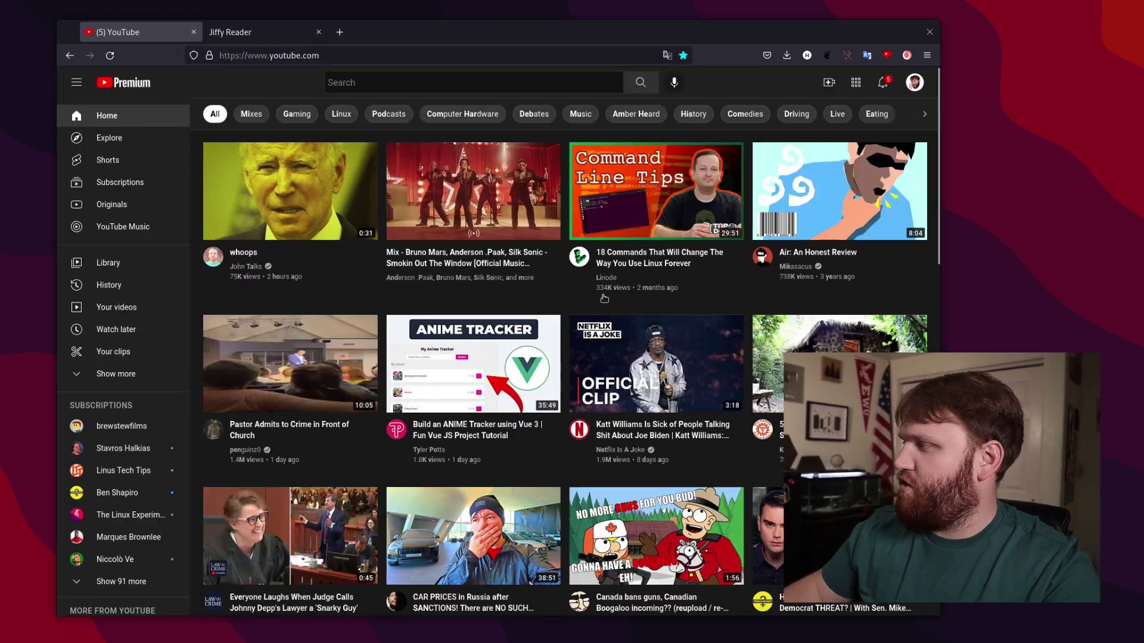
pyautogui.scroll(-5, 266, 436)
pyautogui.scroll(5, 266, 436)
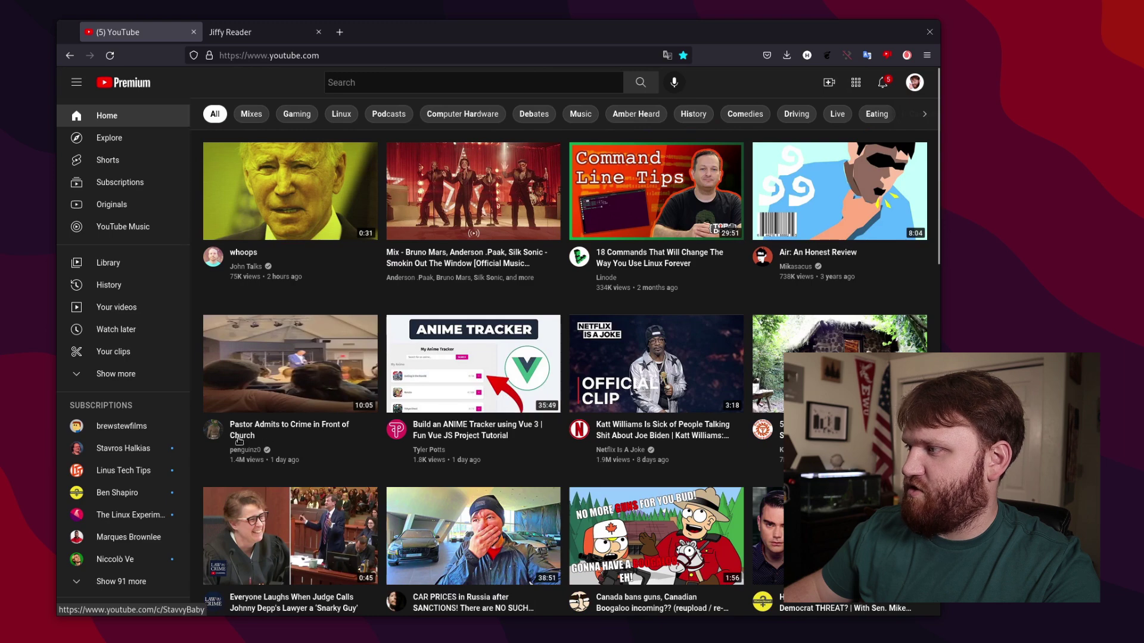
# - Navigate back through history to the bionic-reading README
pyautogui.click(70, 54)
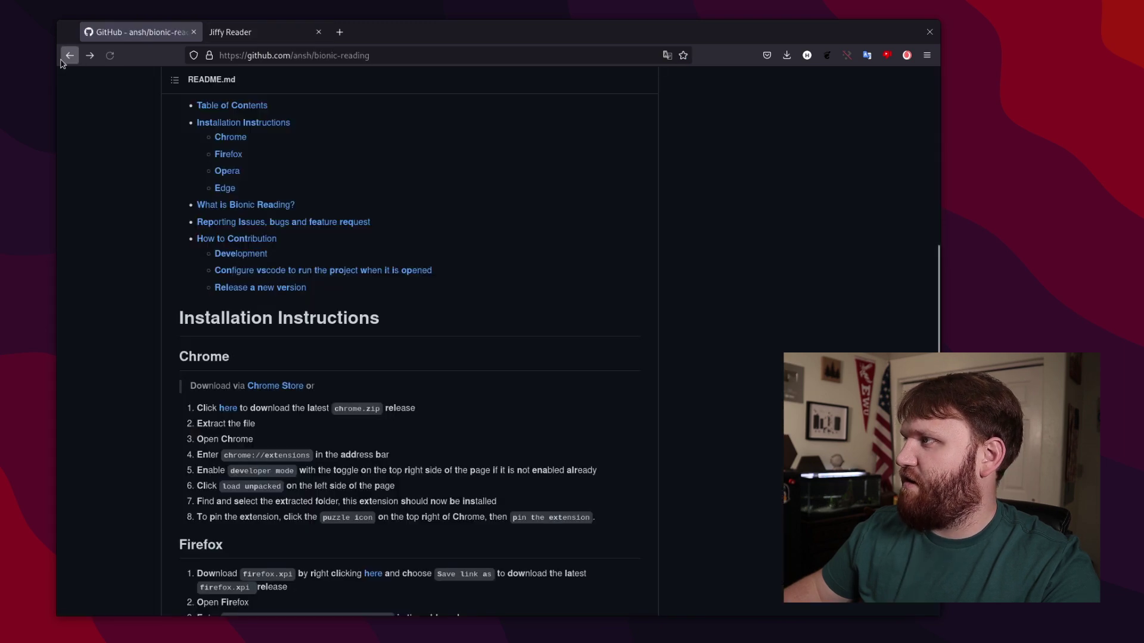
pyautogui.click(70, 55)
pyautogui.click(89, 56)
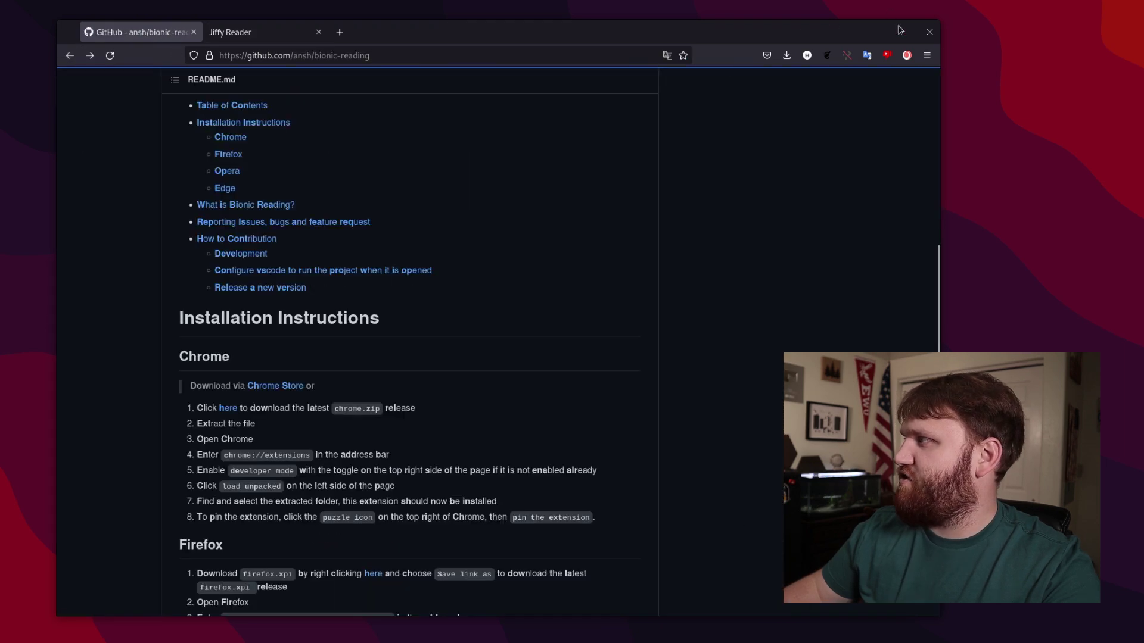
# - Use Jiffy Reader's Line Height to make the README spacing bigger, then smaller again
pyautogui.click(906, 54)
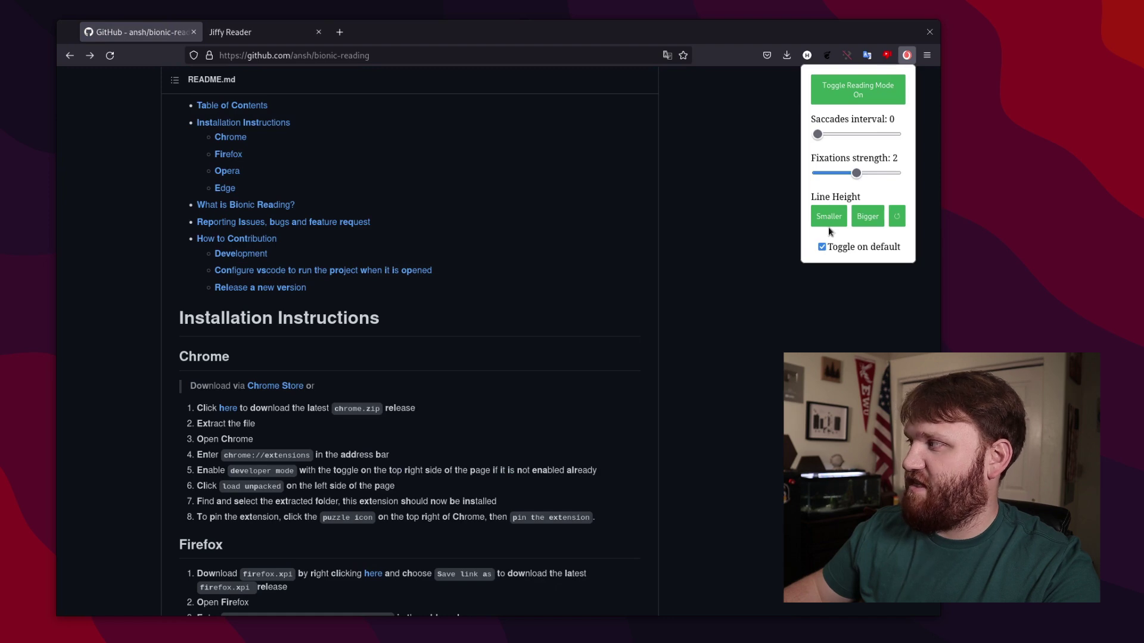
pyautogui.click(871, 219)
pyautogui.scroll(-6, 394, 388)
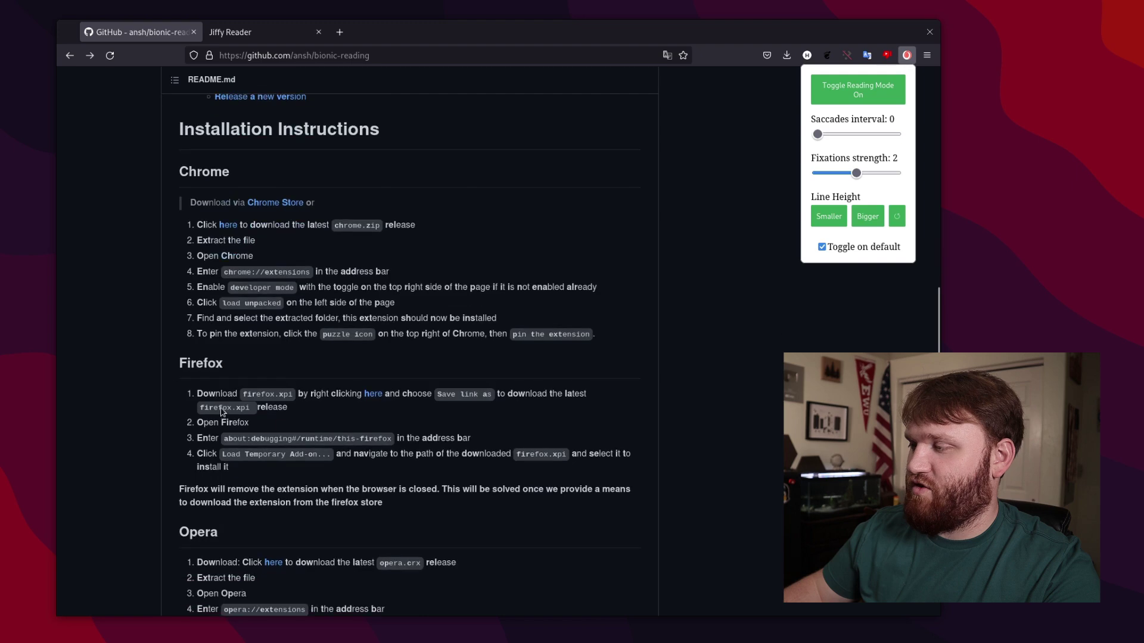
pyautogui.click(832, 221)
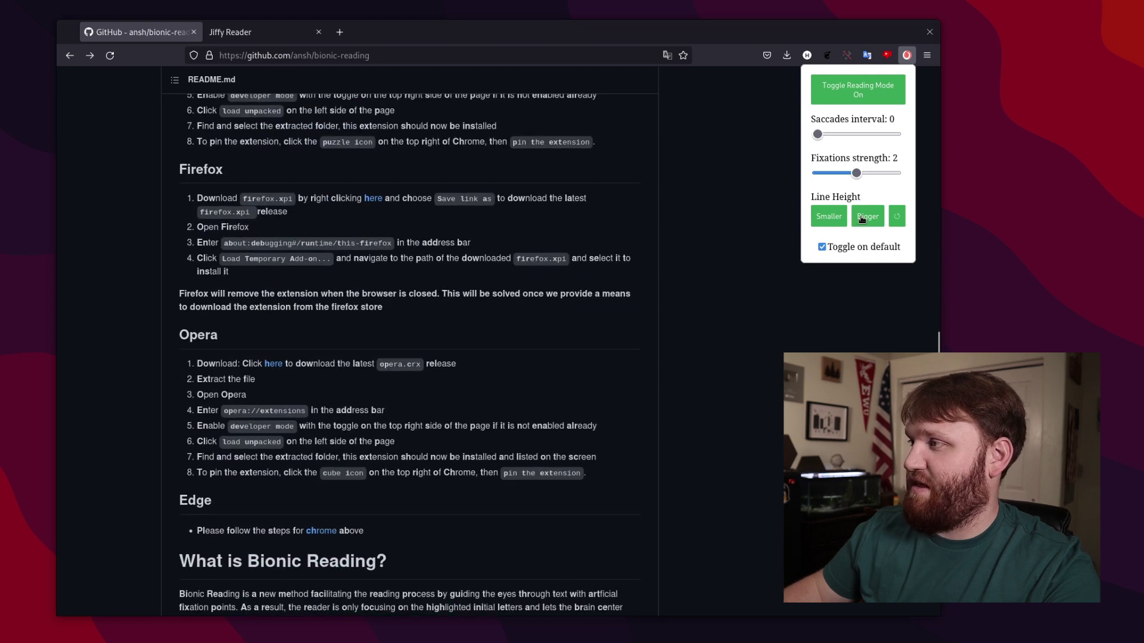
pyautogui.click(734, 214)
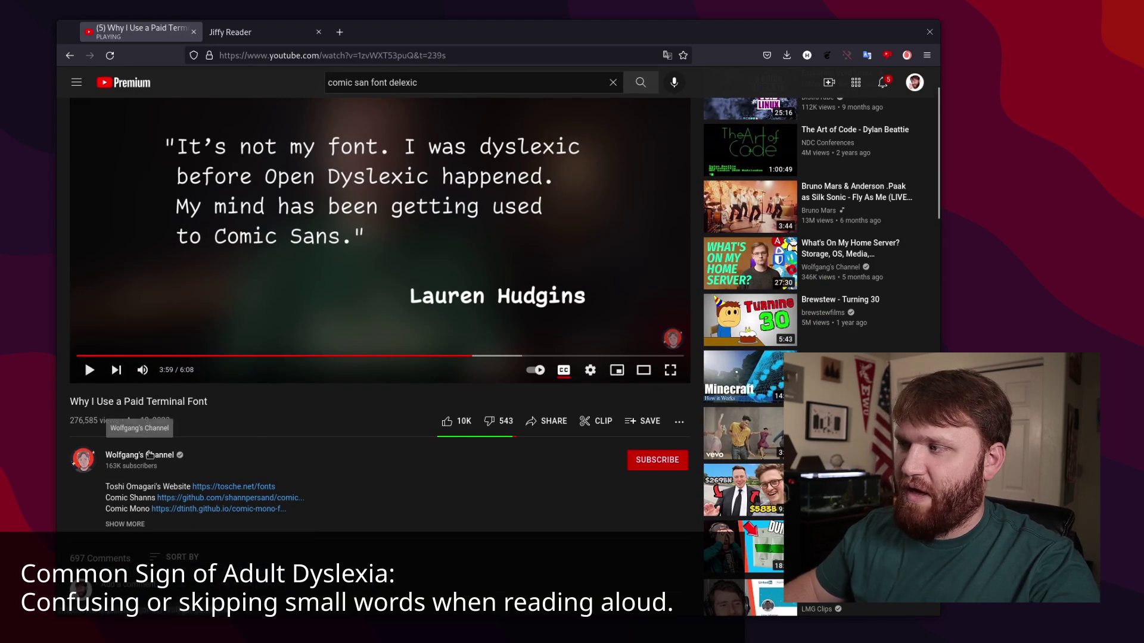
# - Select and deselect parts of the 'Why I Use a Paid Terminal Font' title twice
pyautogui.scroll(2, 216, 434)
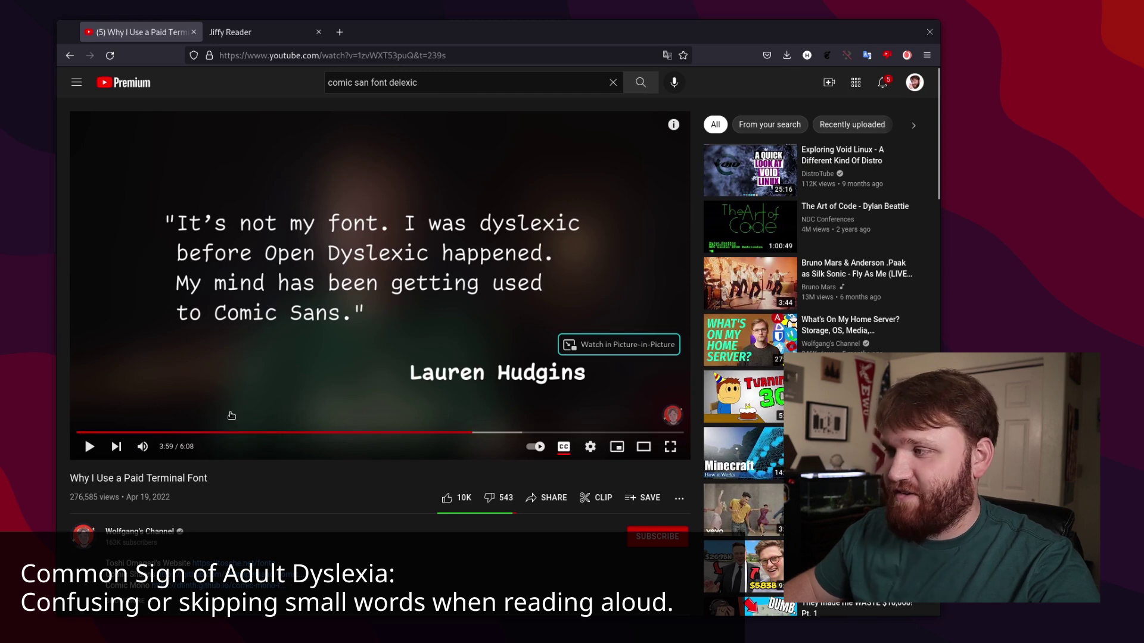
pyautogui.moveTo(76, 477); pyautogui.dragTo(212, 477)
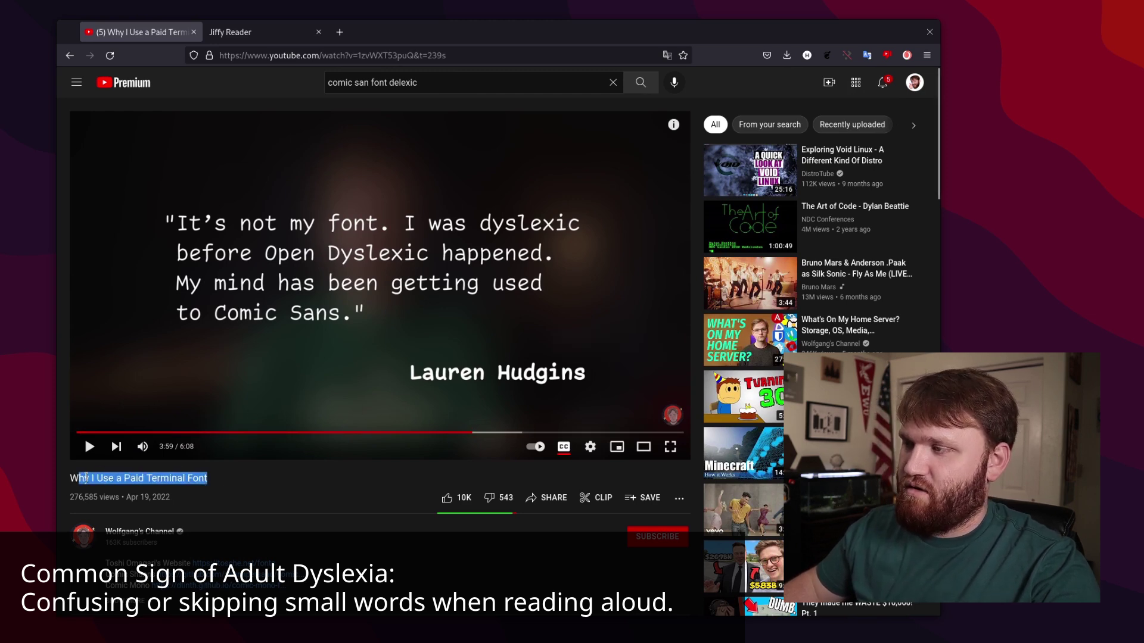
pyautogui.click(283, 454)
pyautogui.scroll(-1, 283, 455)
pyautogui.scroll(1, 144, 497)
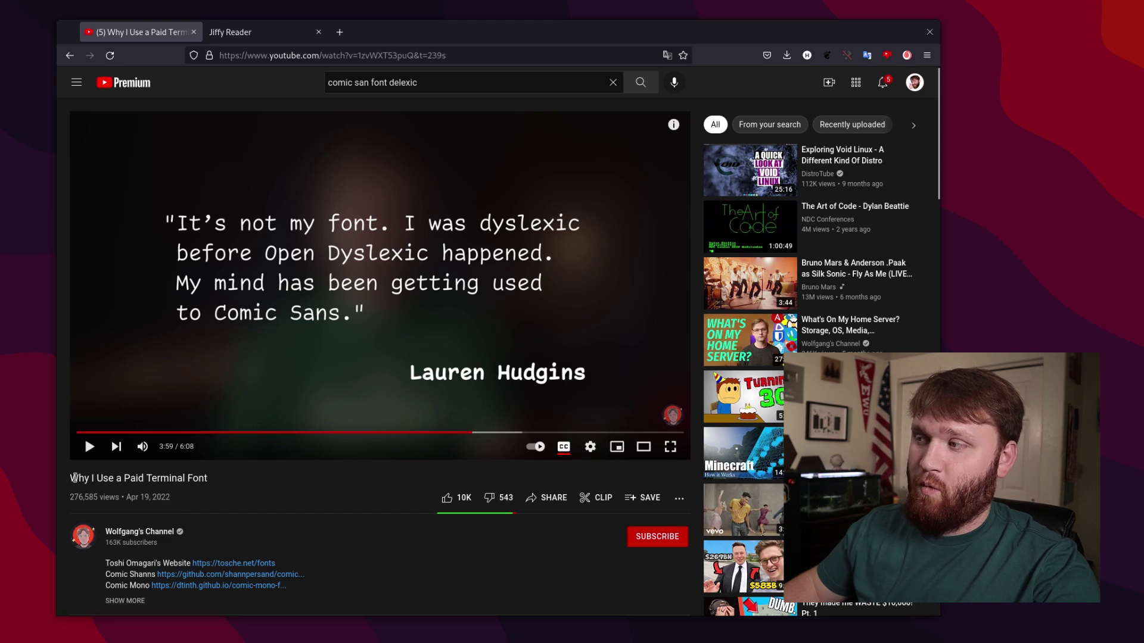
pyautogui.moveTo(74, 477); pyautogui.dragTo(187, 478)
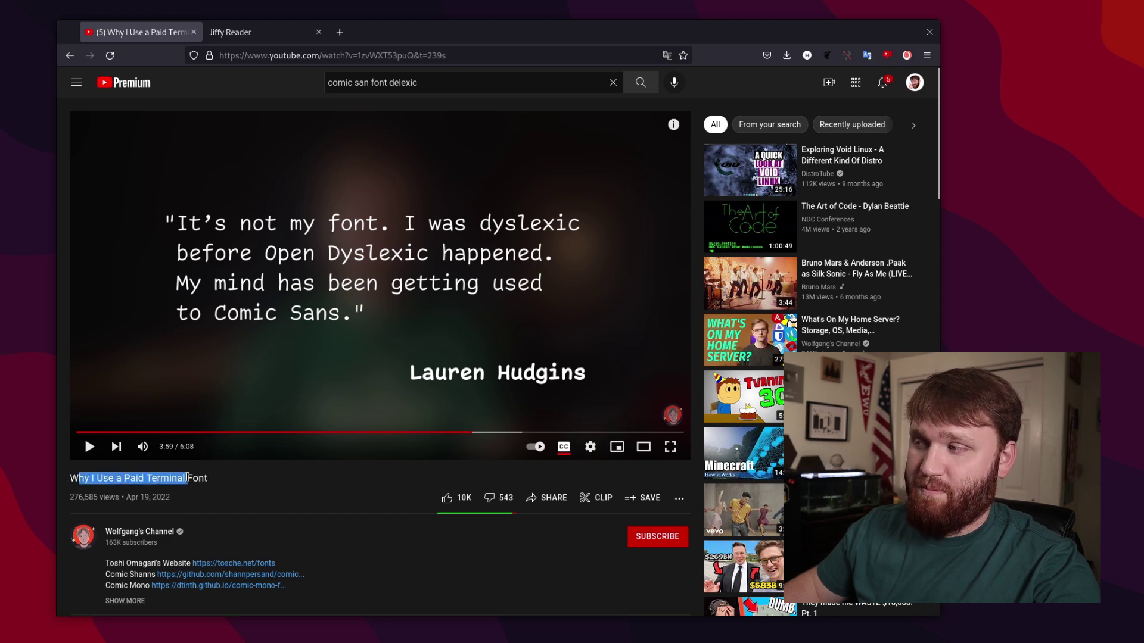
pyautogui.click(308, 485)
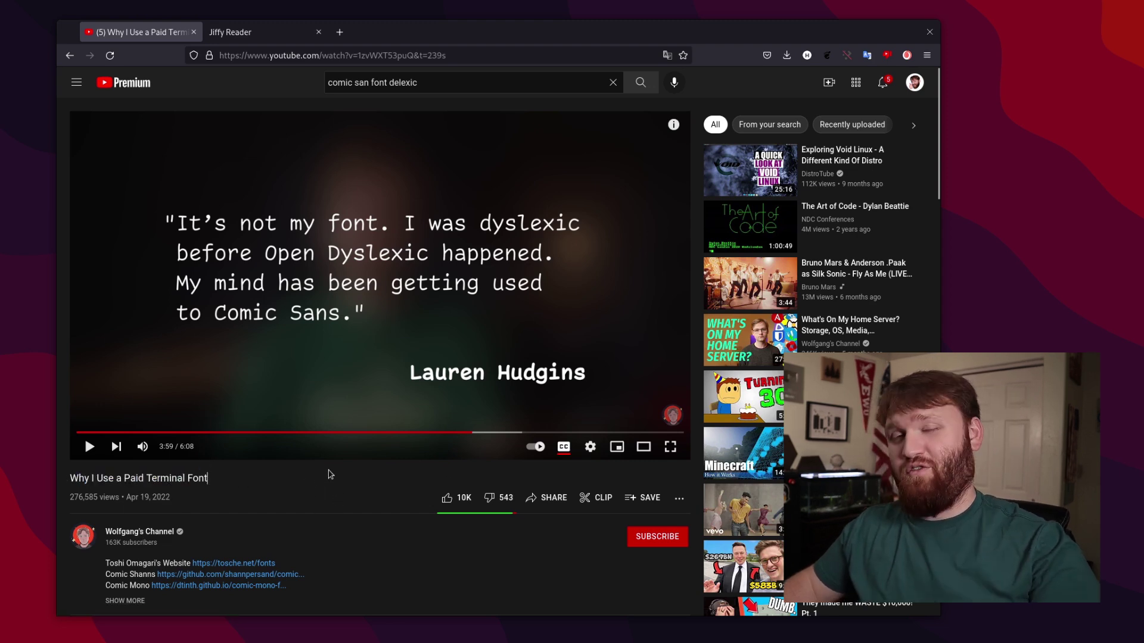